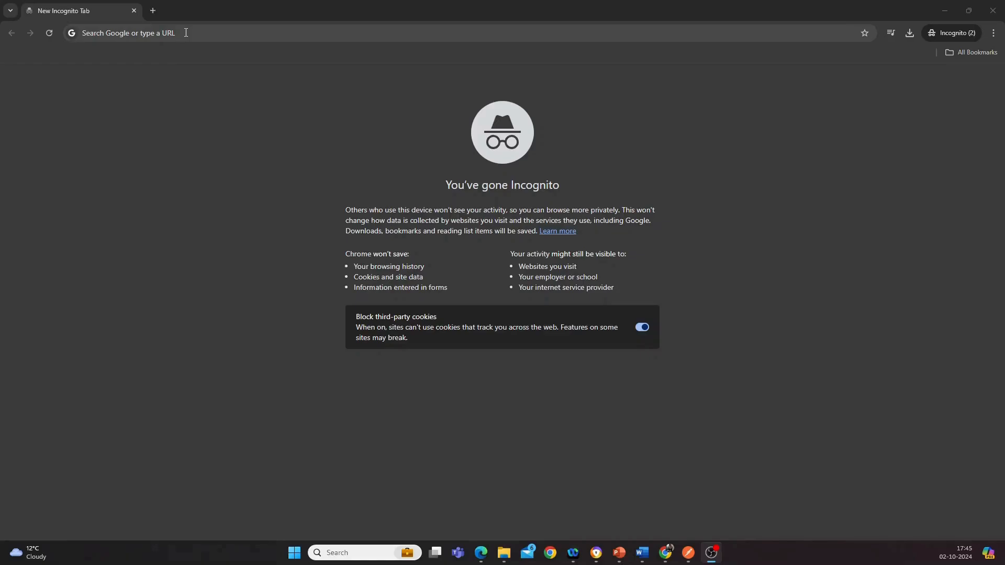
# Paste the Postman Echo documentation link in the incognito tab and open the Postman page
pyautogui.click(186, 32)
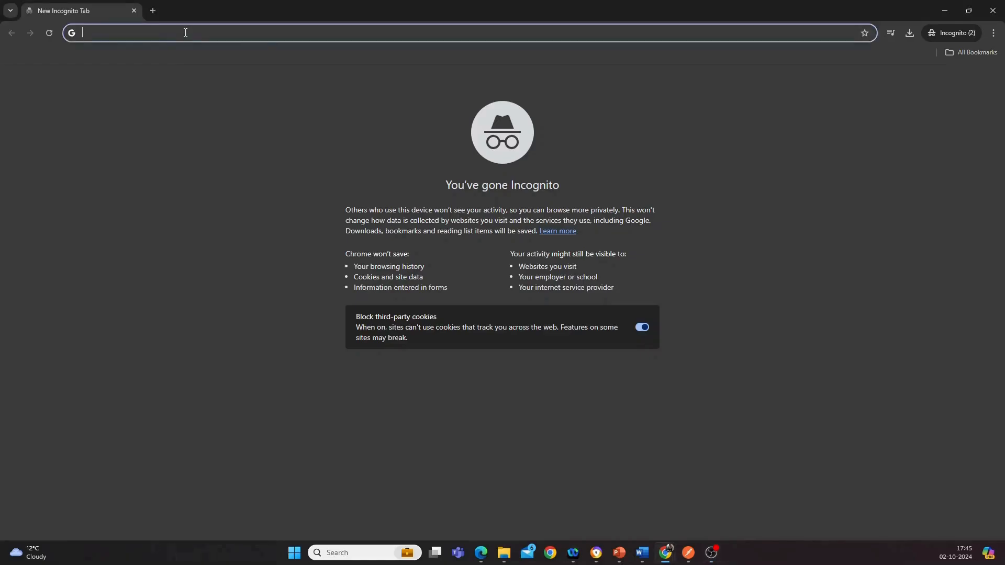
pyautogui.write('https://www.postman.com/postman/published-postman-templates/documentation/ae2ja6x/postman-echo?ctx=documentation')
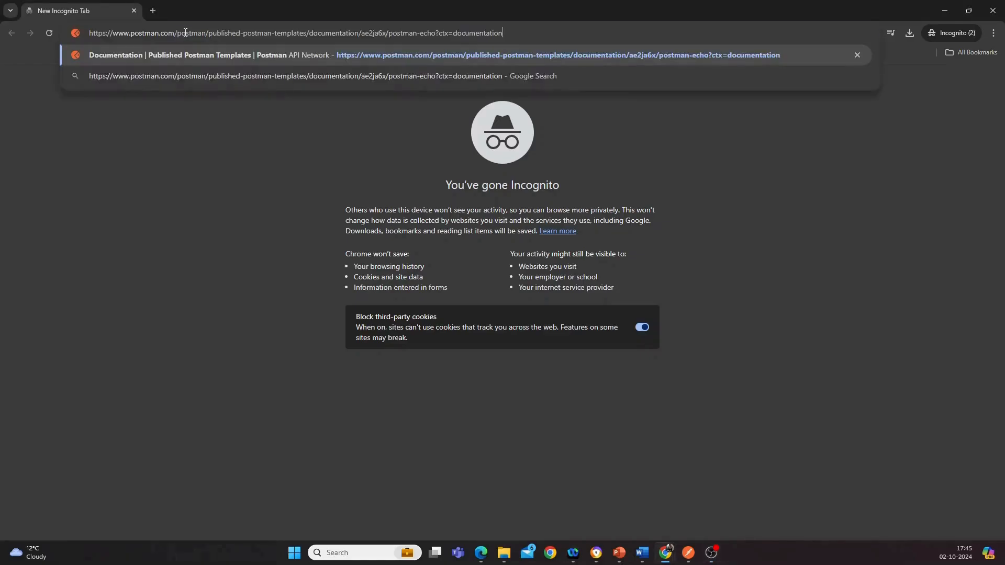
pyautogui.click(81, 59)
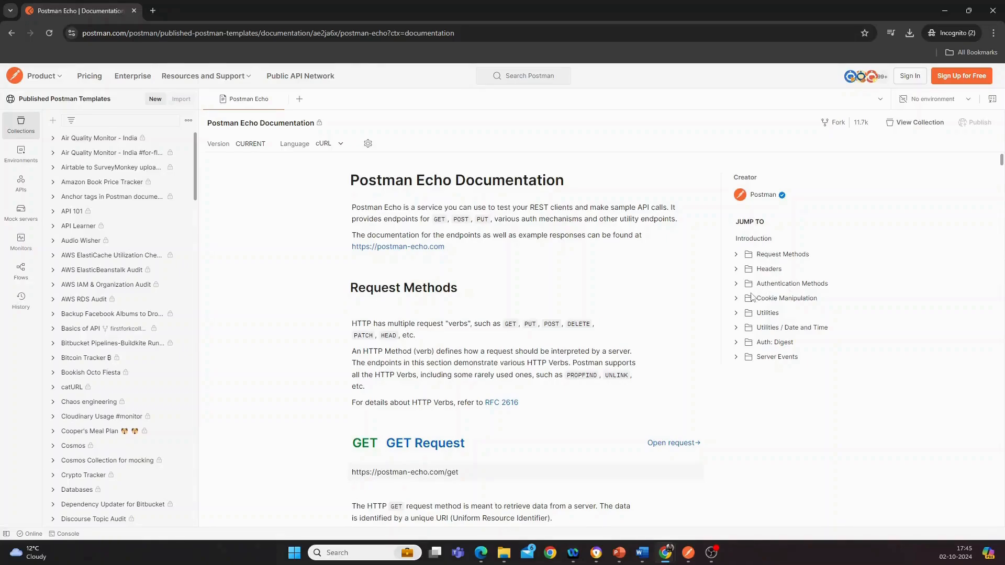
pyautogui.click(735, 283)
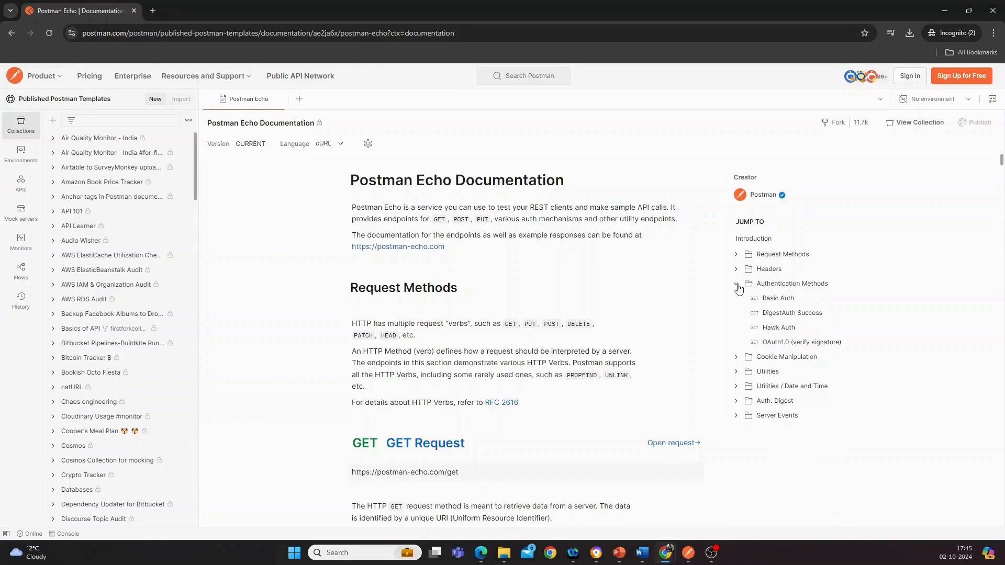
pyautogui.click(780, 301)
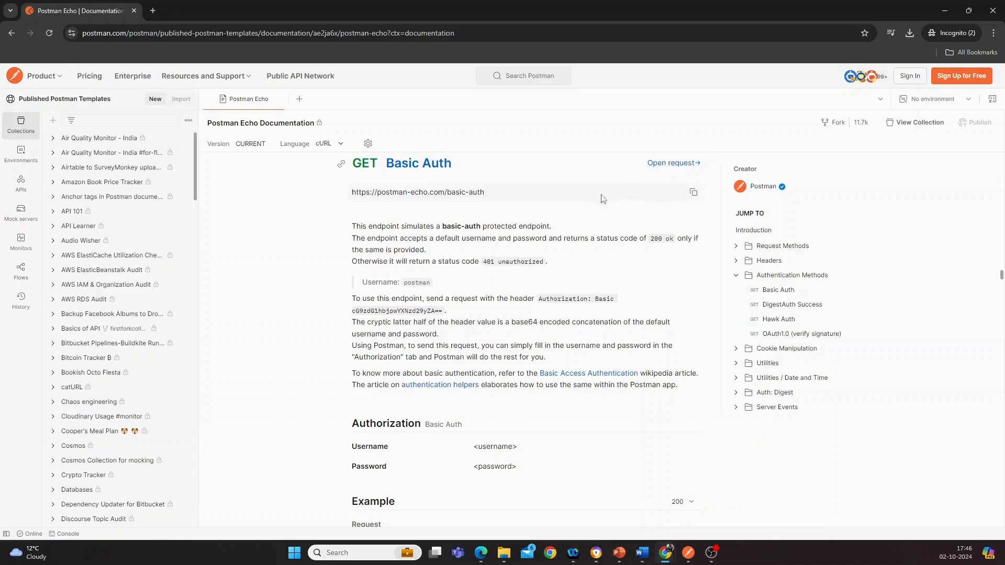
pyautogui.click(693, 193)
pyautogui.click(687, 553)
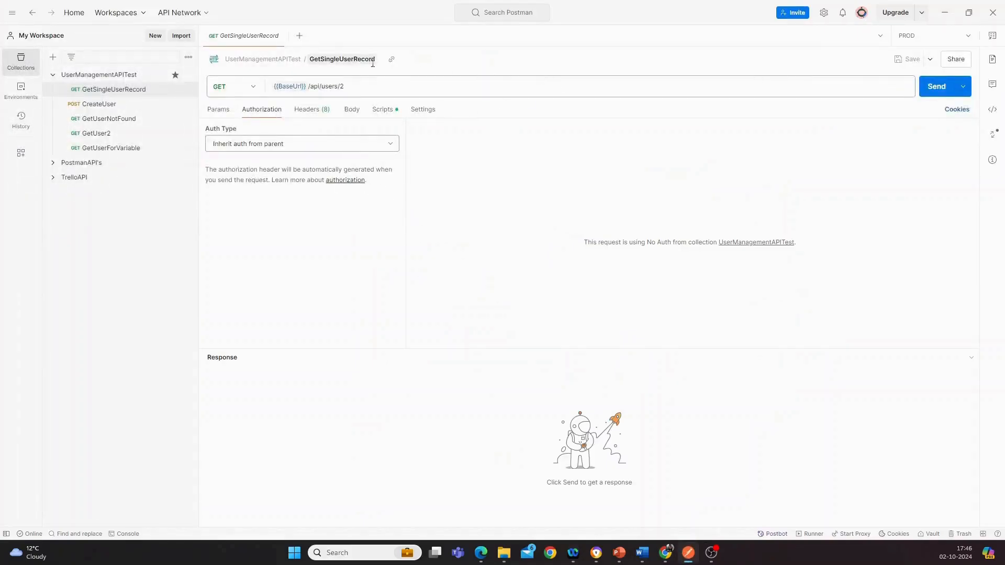
pyautogui.click(299, 35)
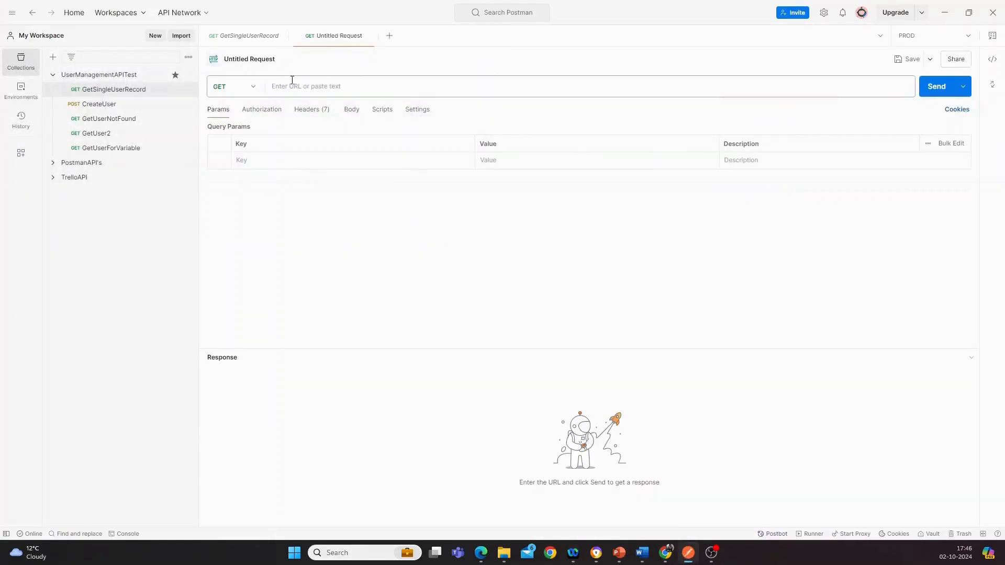
pyautogui.click(287, 82)
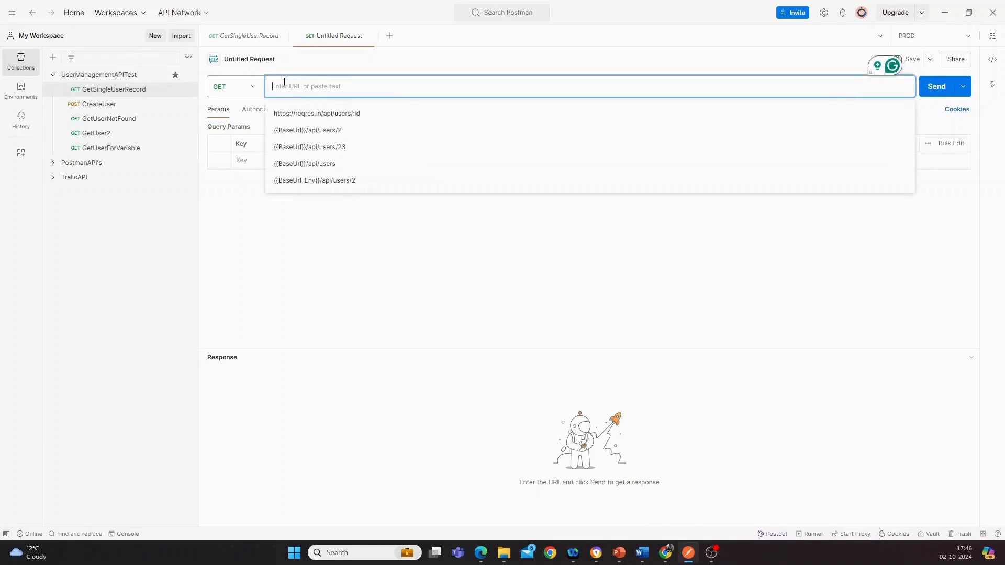
pyautogui.hotkey('ctrl', 'v')
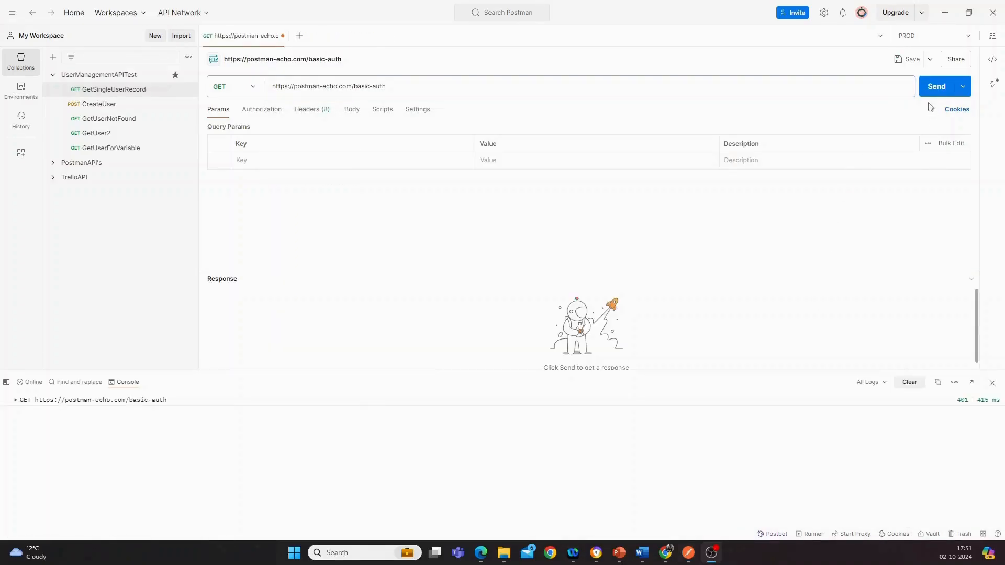
# Save the request as basic-auth in a new PostmanEcho collection
pyautogui.click(909, 60)
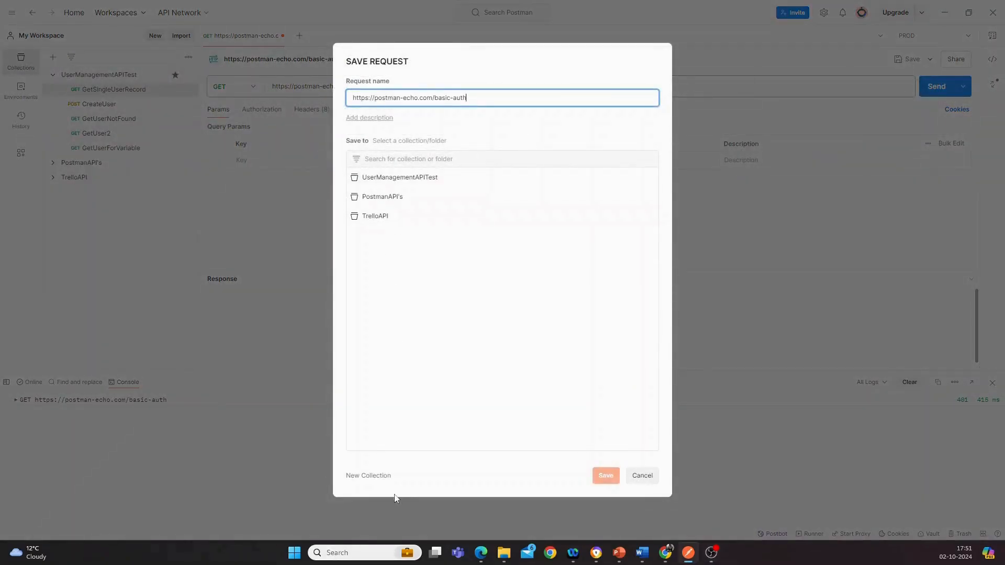
pyautogui.click(362, 475)
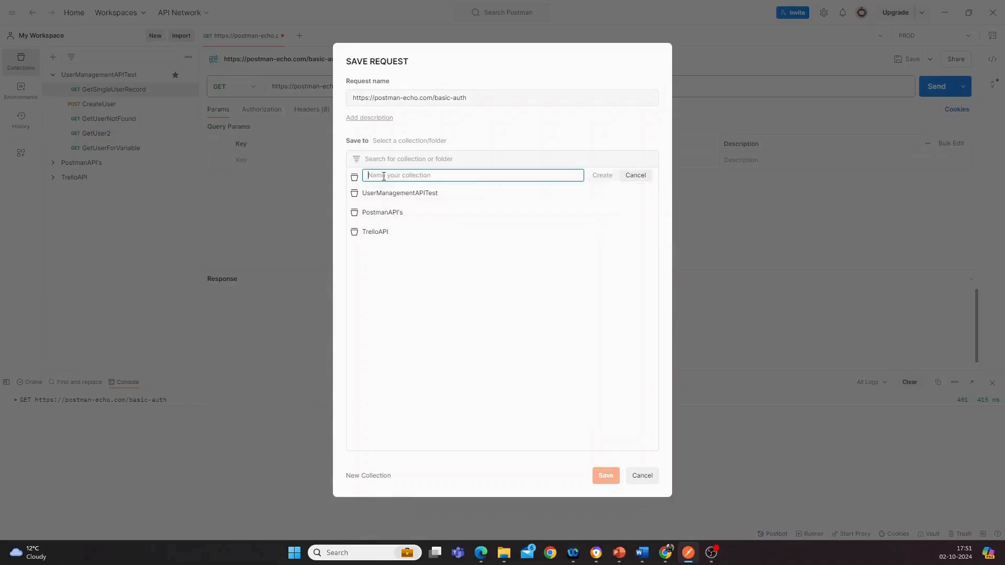
pyautogui.write('PostmanEcho')
pyautogui.click(602, 175)
pyautogui.click(478, 100)
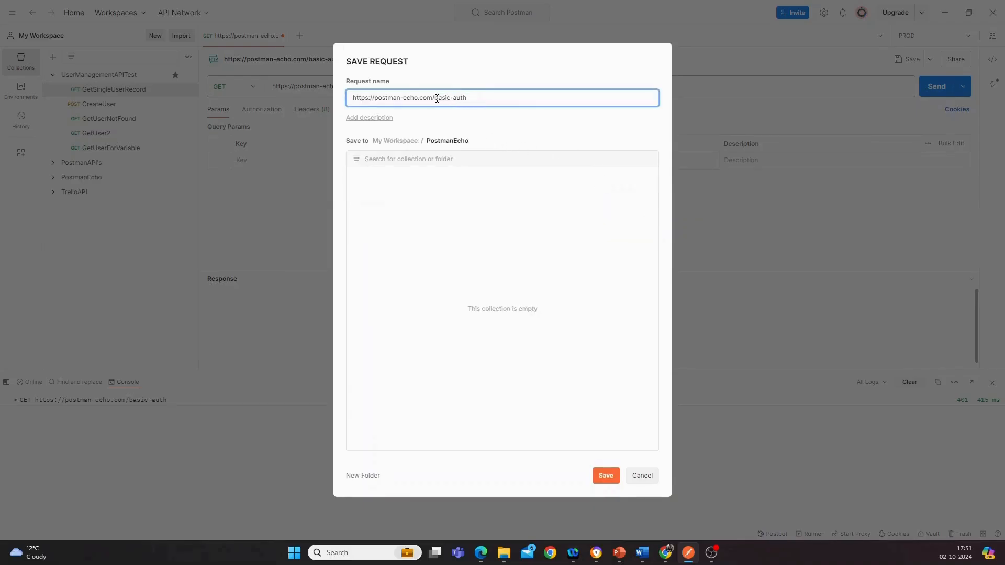
pyautogui.moveTo(435, 98); pyautogui.dragTo(335, 103)
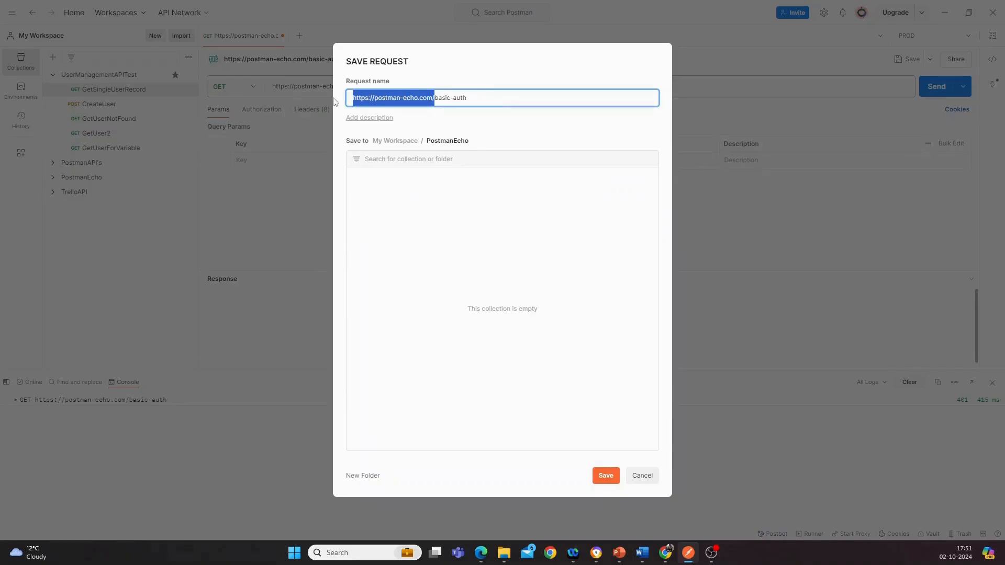
pyautogui.press('BackSpace')
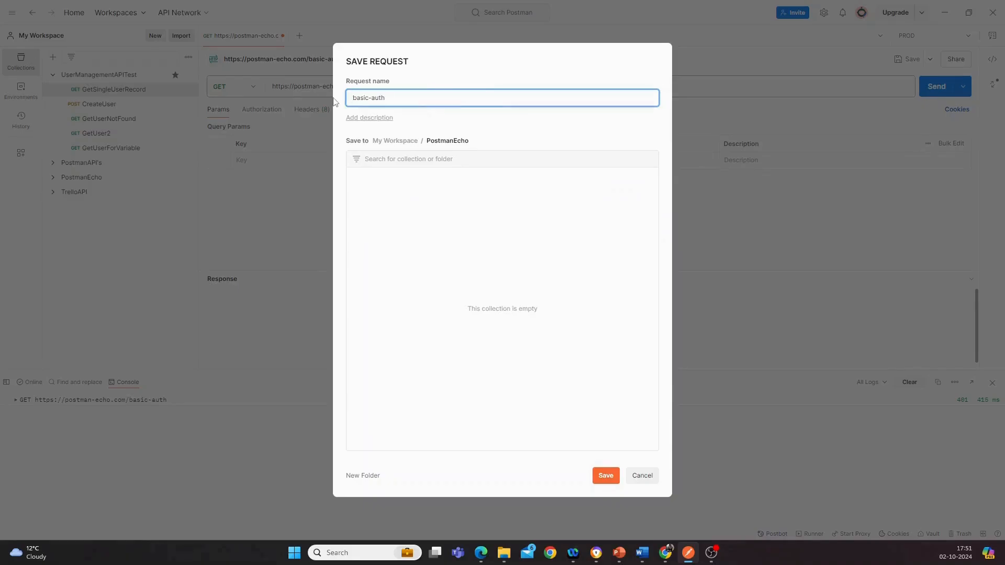
pyautogui.click(610, 475)
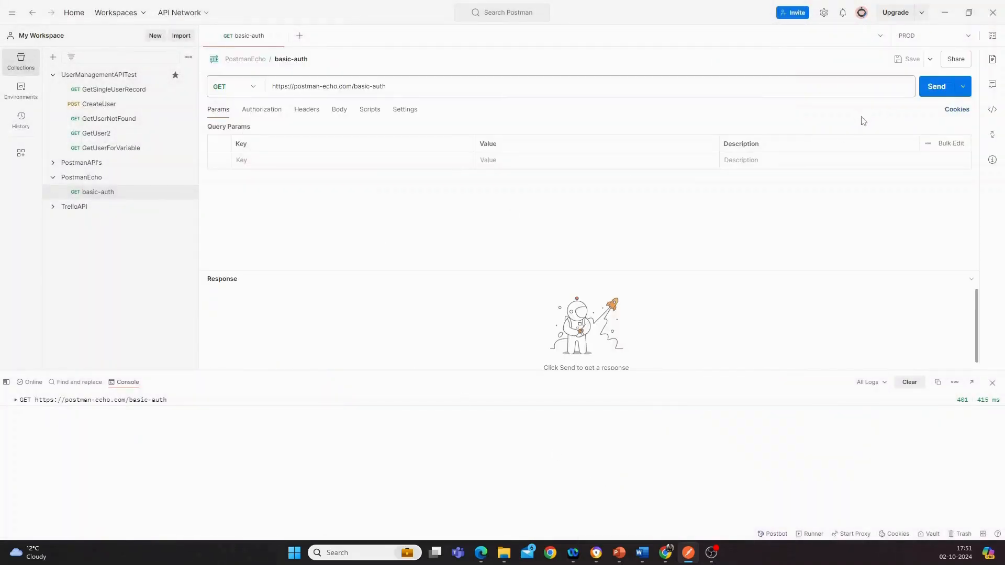
# Send basic-auth to get 401 Unauthorized, view its Authorization settings, and clear the console
pyautogui.click(939, 95)
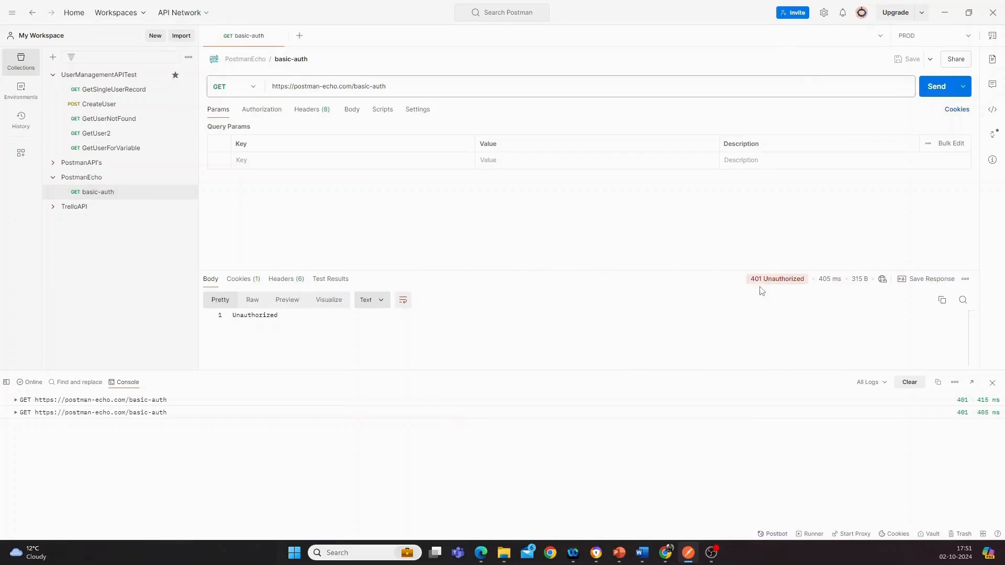
pyautogui.click(276, 112)
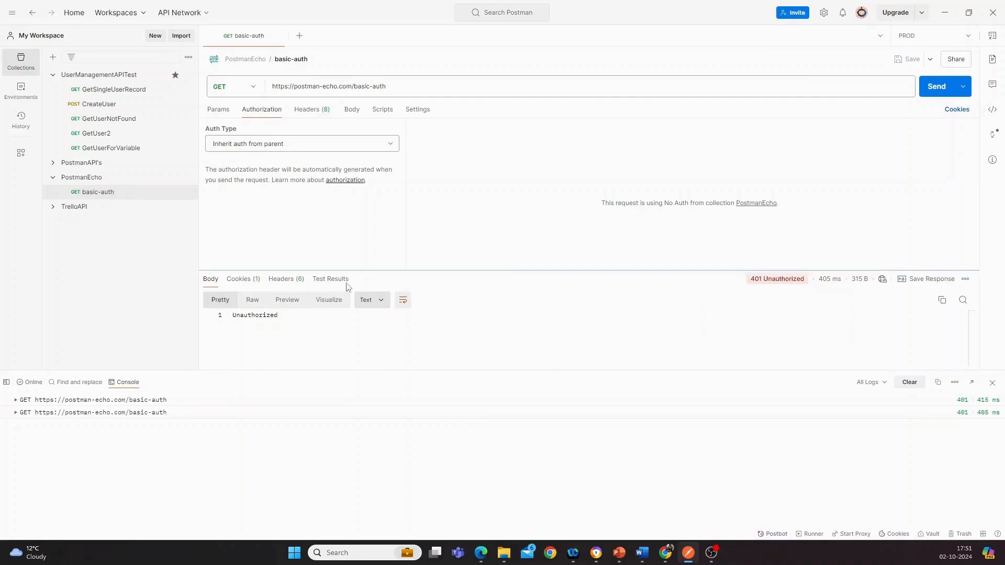
pyautogui.click(909, 384)
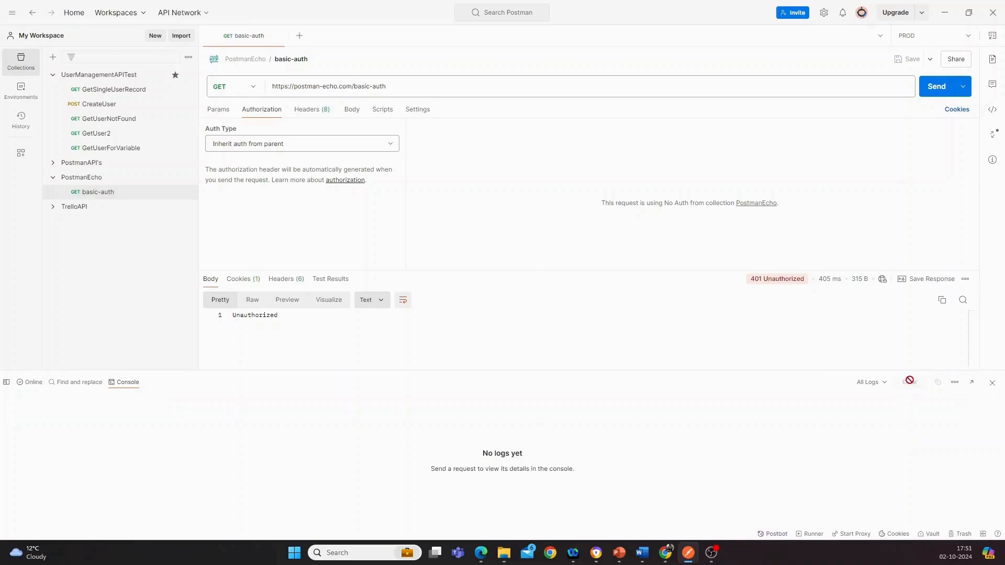
# Switch basic-auth to Basic Auth, save it, and resend for 200 OK with authenticated true
pyautogui.click(348, 145)
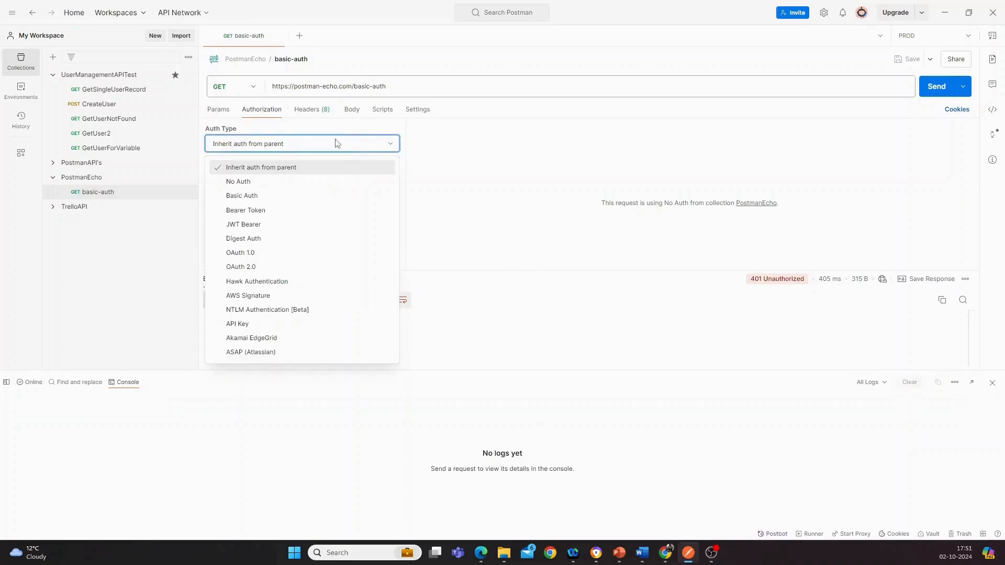
pyautogui.click(241, 201)
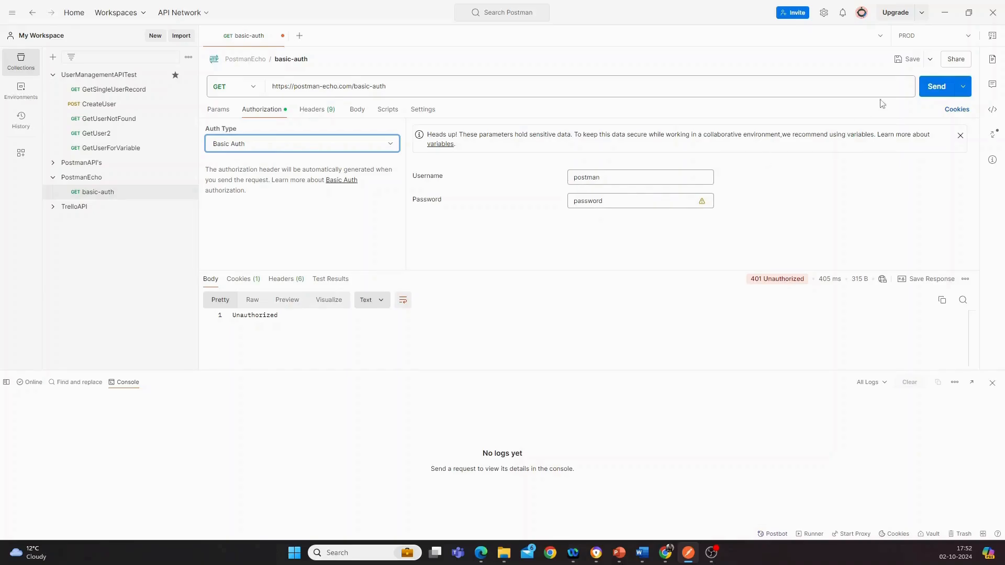
pyautogui.click(902, 62)
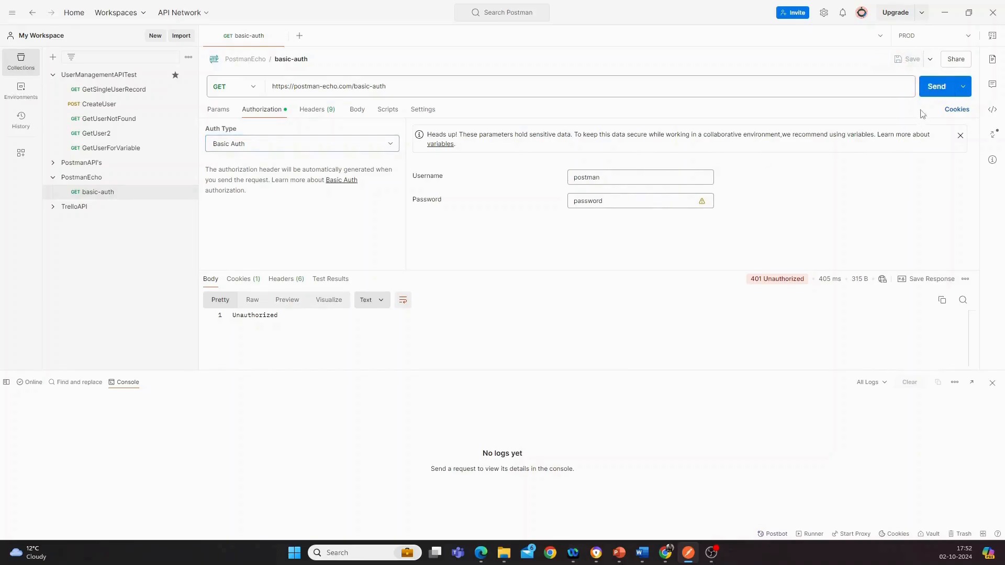
pyautogui.click(934, 91)
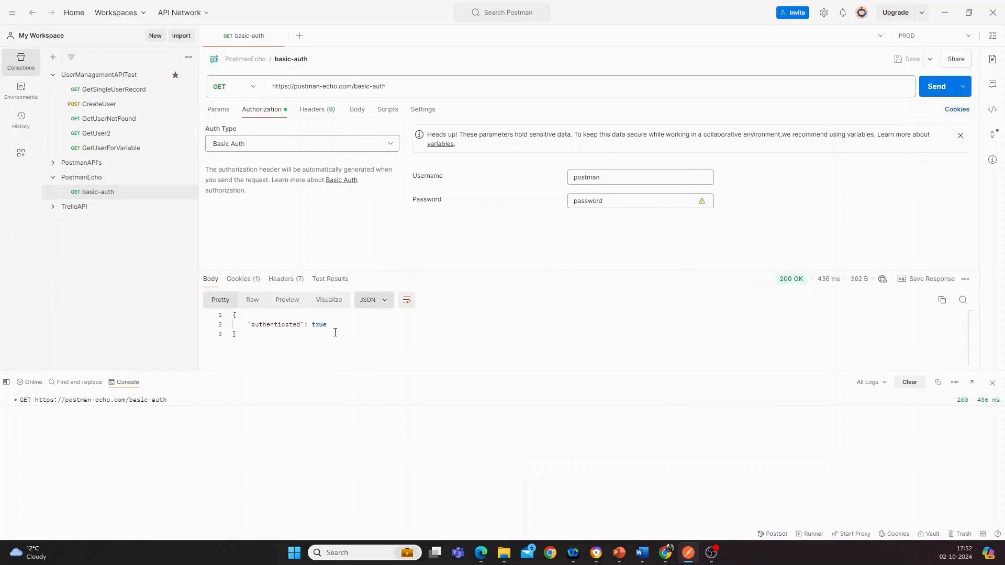
pyautogui.moveTo(783, 282)
# Expand the logged basic-auth call to show its Basic Authorization header, then move to Chrome
pyautogui.click(16, 402)
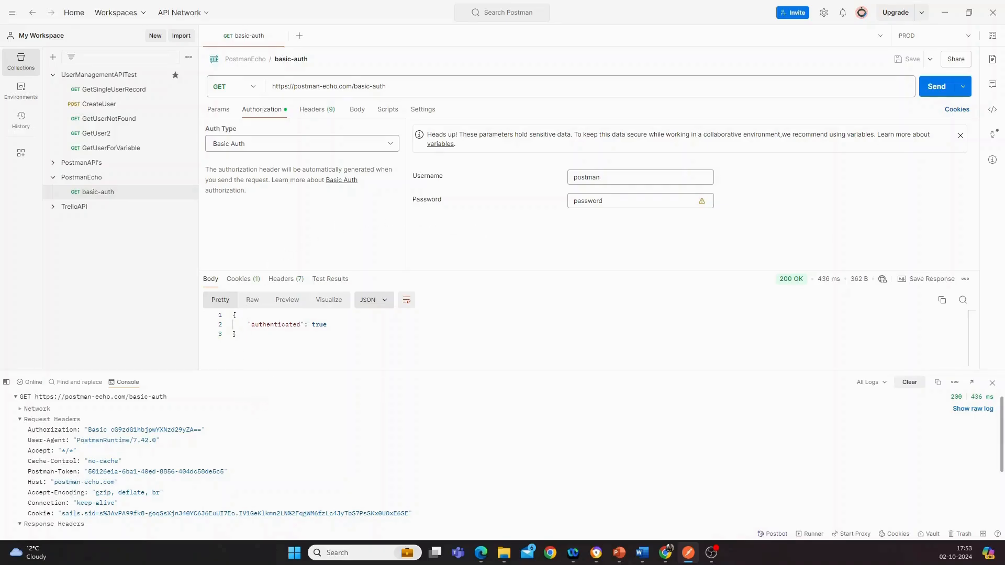
pyautogui.hotkey('alt', 'Tab')
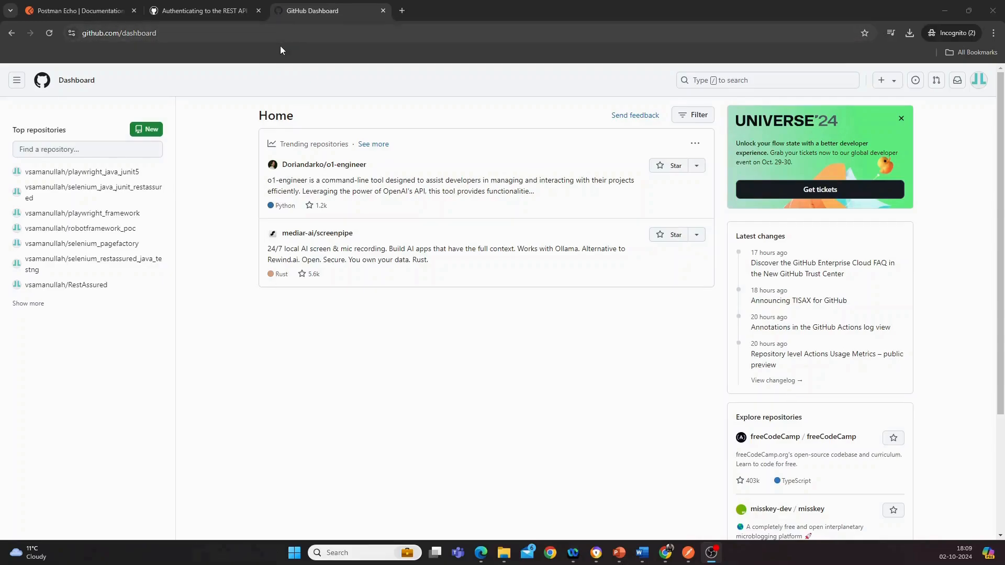
# Go to GitHub Settings > Developer settings and expand Personal access tokens
pyautogui.click(980, 86)
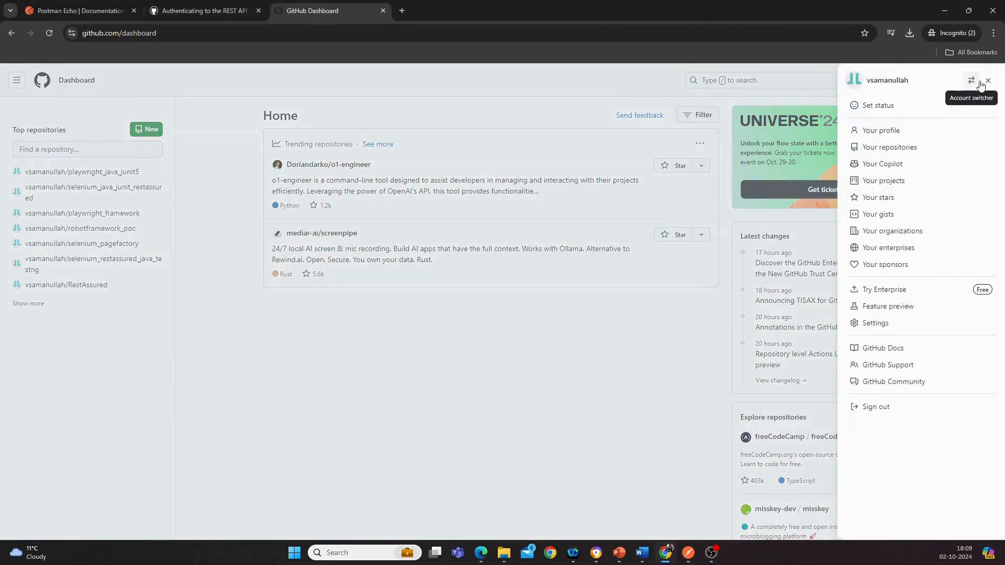
pyautogui.click(867, 325)
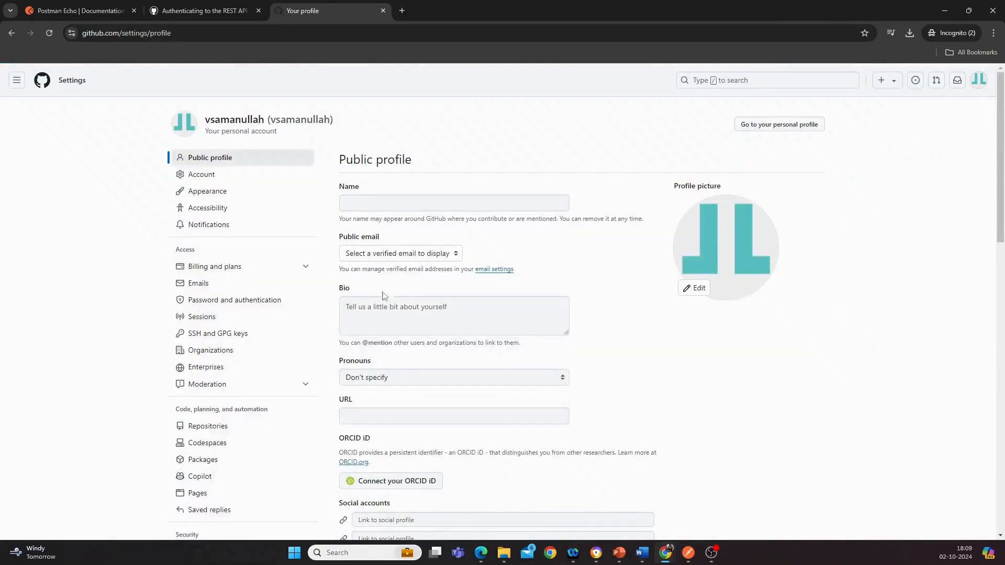
pyautogui.scroll(-4, 193, 392)
pyautogui.scroll(-2, 193, 392)
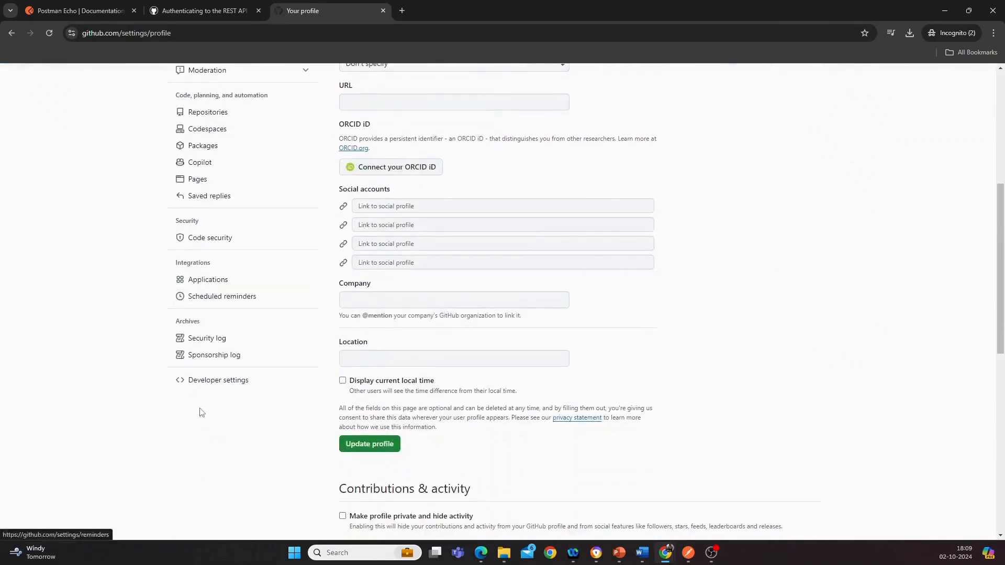
pyautogui.click(216, 384)
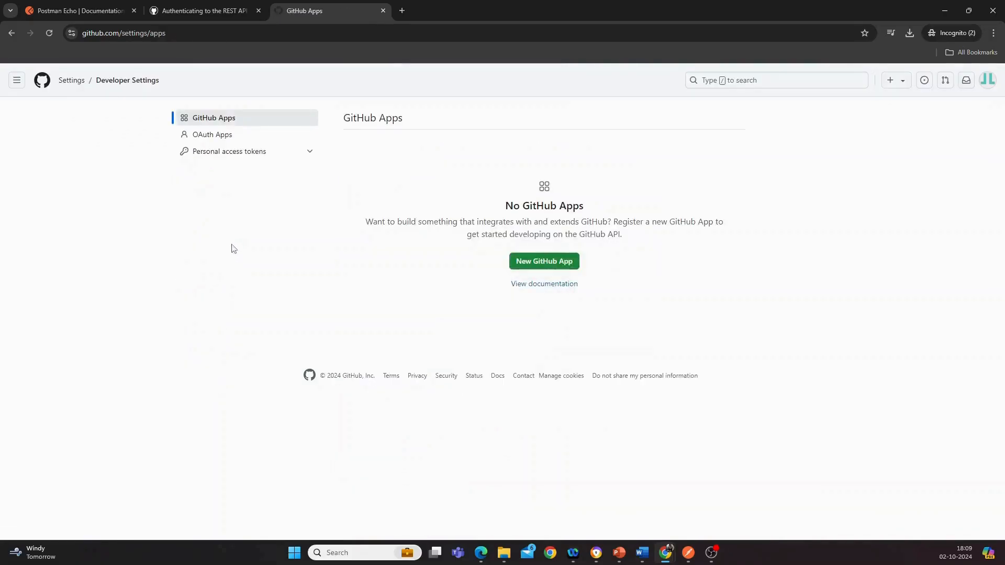
pyautogui.click(285, 152)
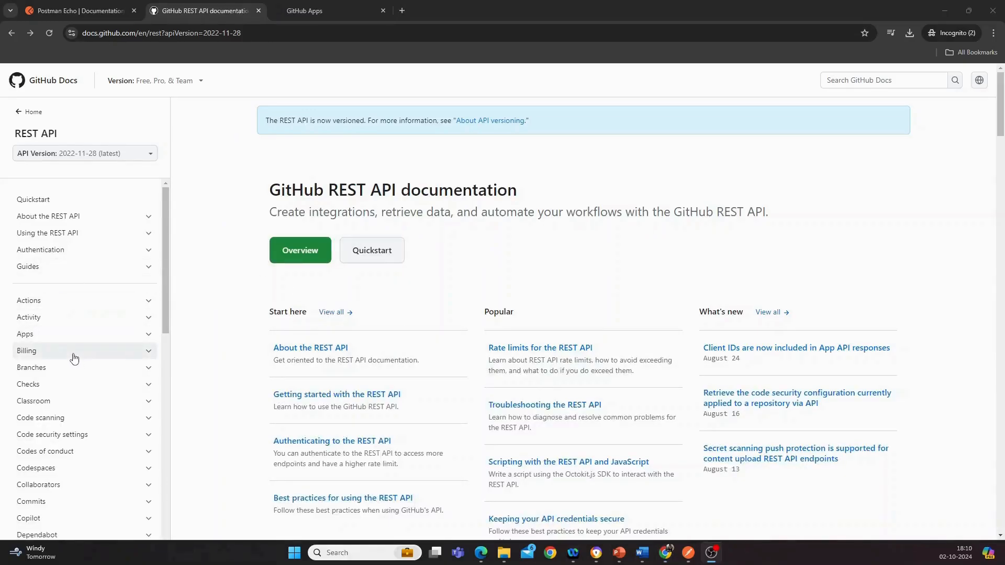
# Expand Repositories in the REST API sidebar and open the repositories endpoints page
pyautogui.scroll(-4, 80, 350)
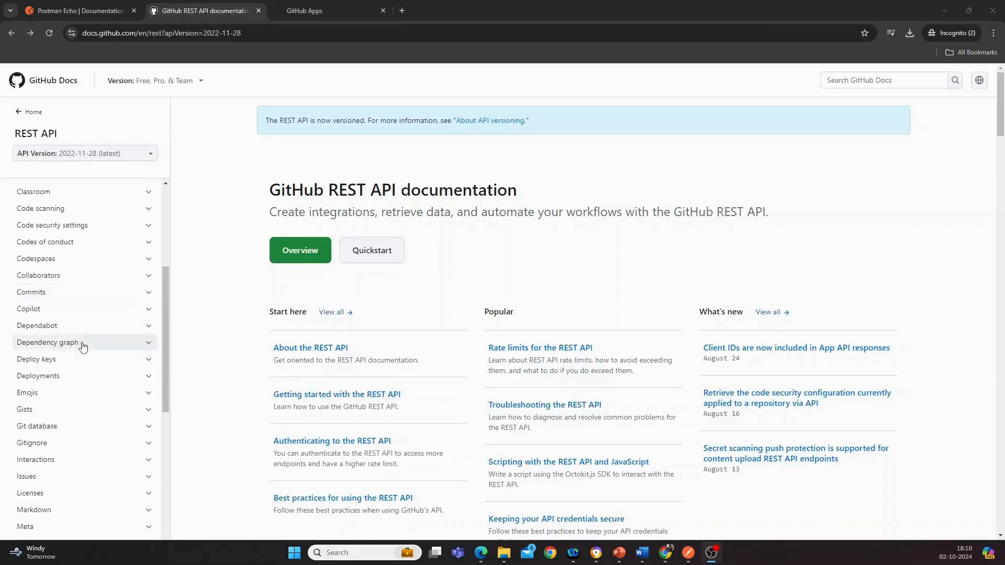
pyautogui.scroll(-2, 83, 347)
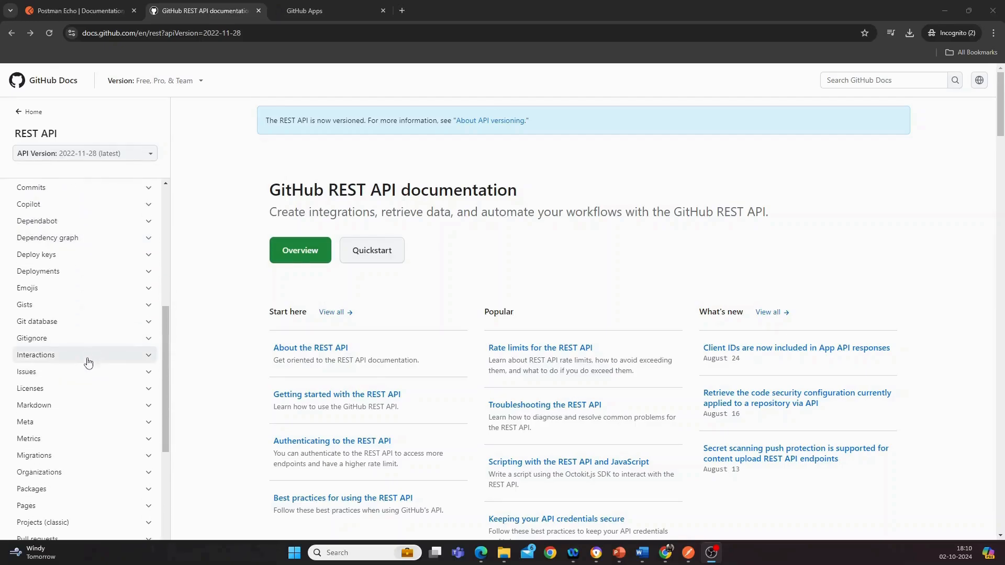
pyautogui.scroll(-4, 90, 361)
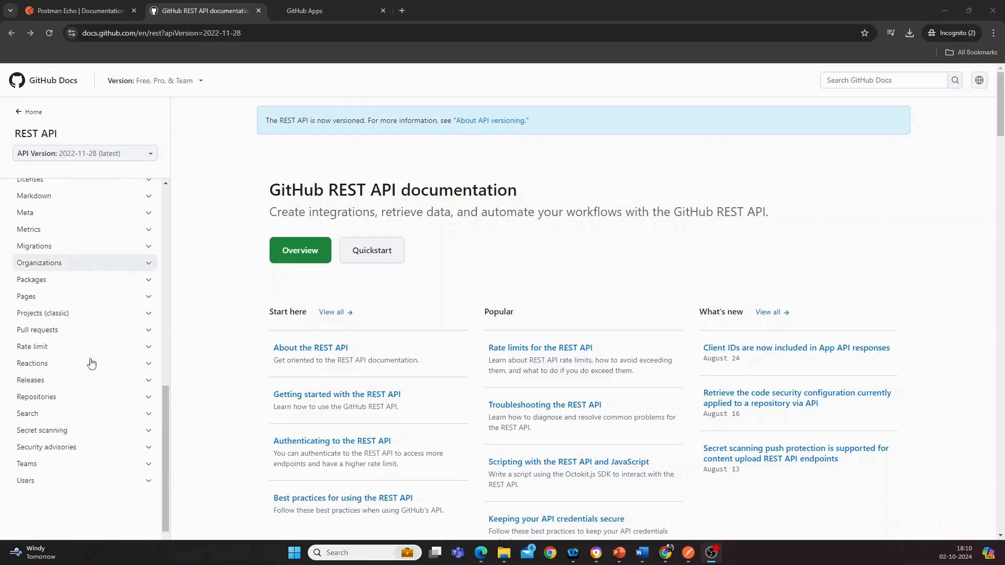
pyautogui.click(45, 400)
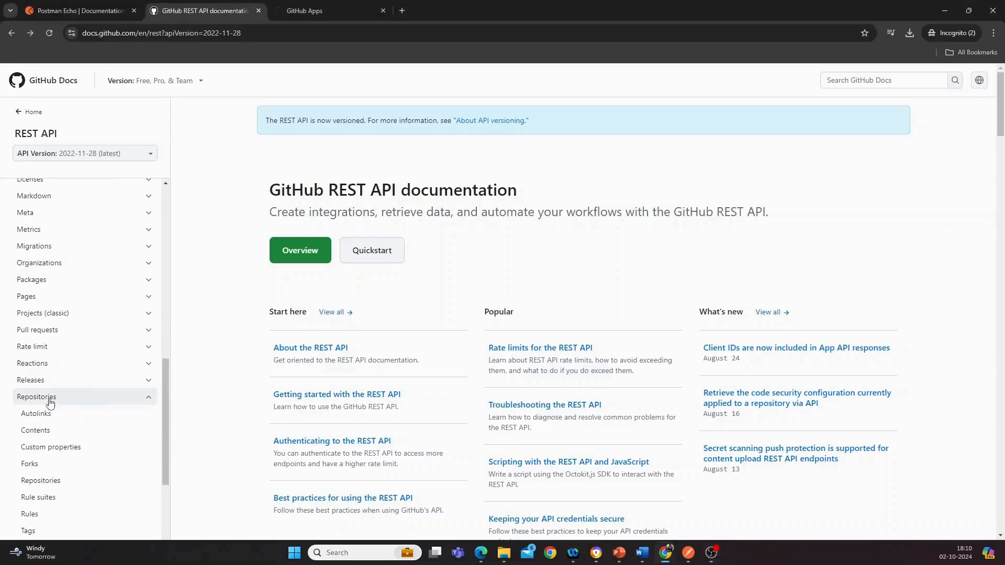
pyautogui.scroll(-1, 74, 375)
pyautogui.scroll(-3, 74, 375)
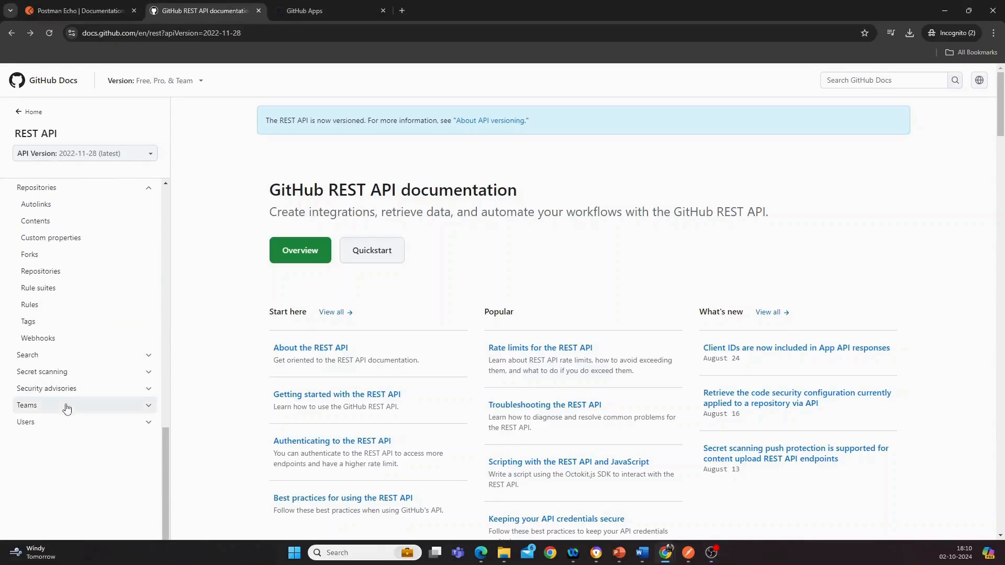
pyautogui.click(42, 271)
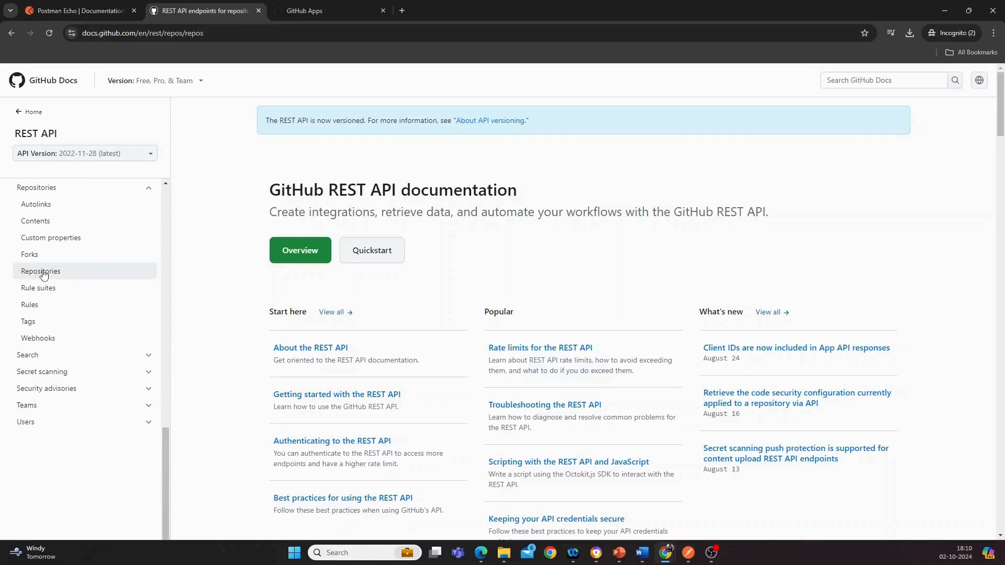
# Jump to the 'List repositories for a user' endpoint section
pyautogui.scroll(-2, 80, 375)
pyautogui.scroll(2, 81, 375)
pyautogui.scroll(-2, 81, 375)
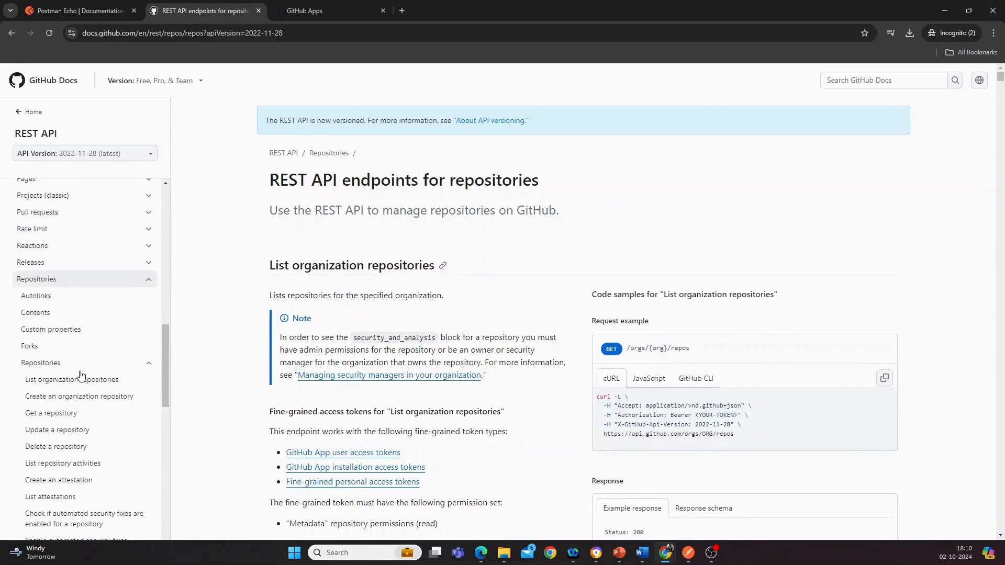
pyautogui.scroll(-2, 104, 402)
pyautogui.scroll(-2, 105, 401)
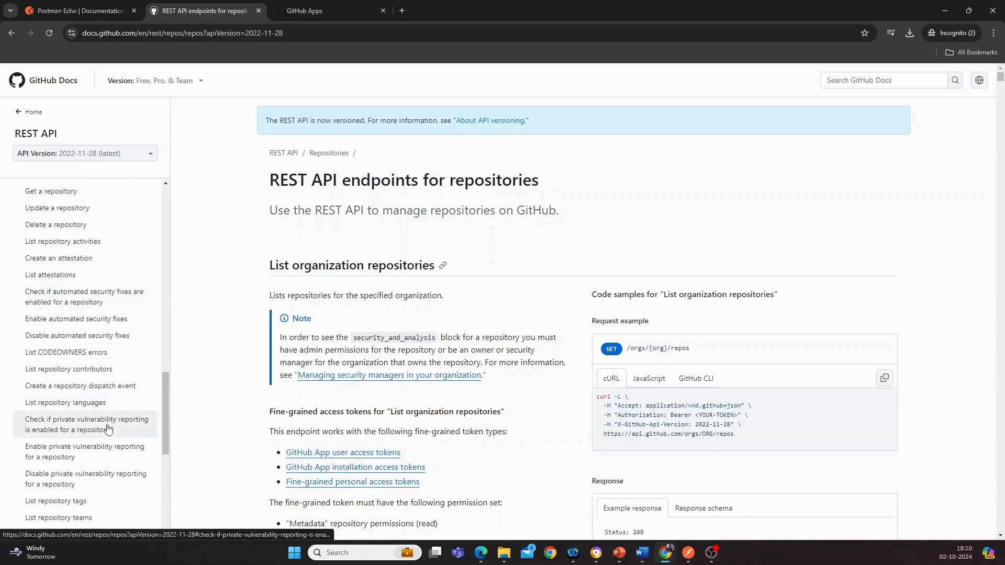
pyautogui.scroll(-1, 107, 430)
pyautogui.scroll(-3, 109, 426)
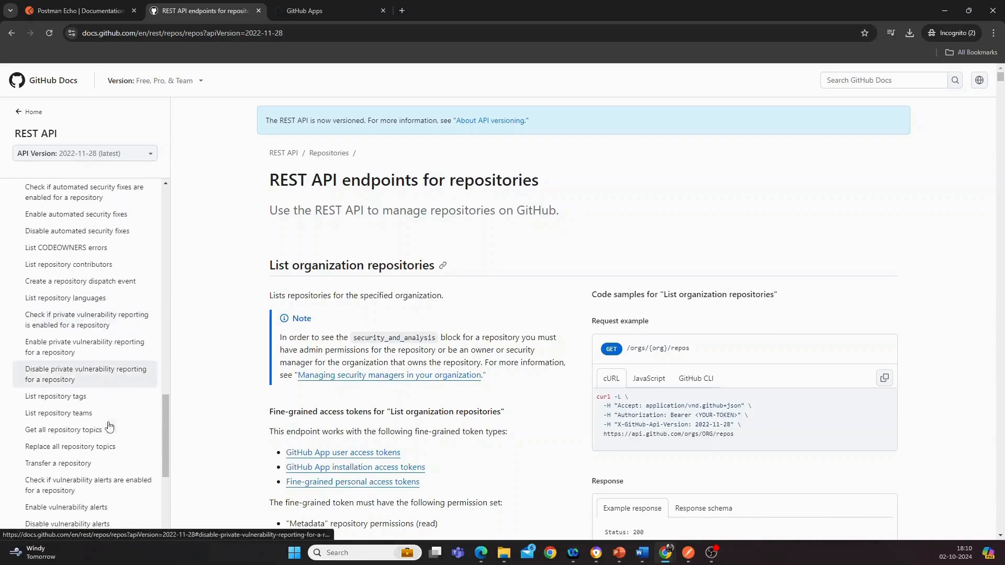
pyautogui.scroll(-2, 109, 426)
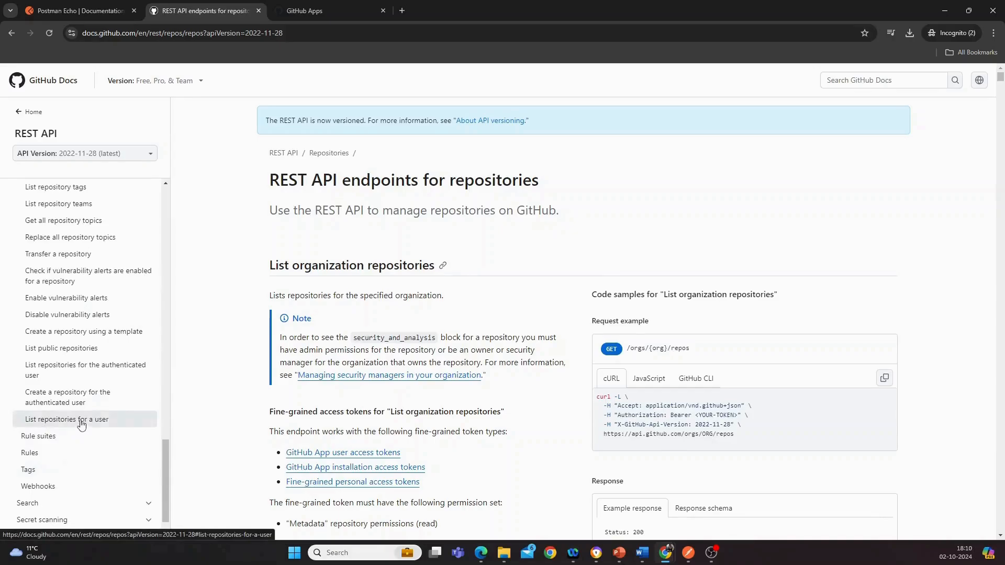
pyautogui.click(81, 424)
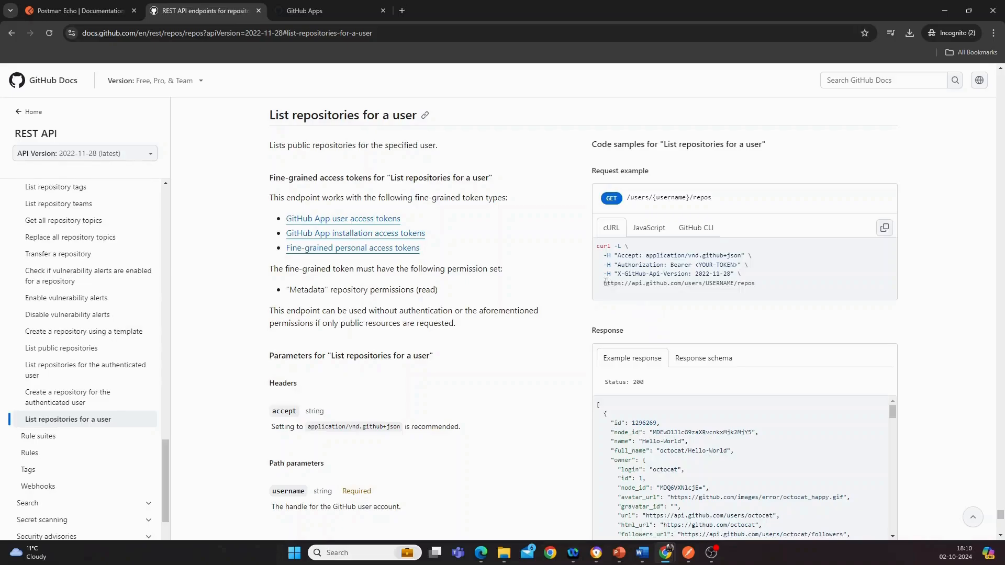
pyautogui.moveTo(604, 283); pyautogui.dragTo(743, 279)
pyautogui.doubleClick(720, 283)
pyautogui.click(616, 292)
pyautogui.moveTo(605, 282); pyautogui.dragTo(763, 288)
pyautogui.hotkey('ctrl', 'c')
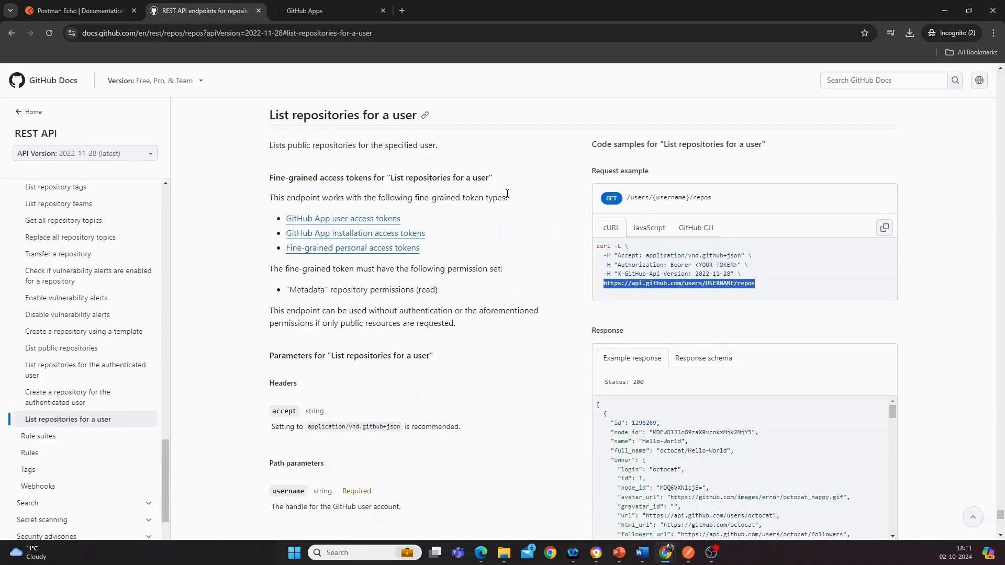
# In Postman, open a new request with the copied GitHub repos URL pasted in
pyautogui.moveTo(688, 552)
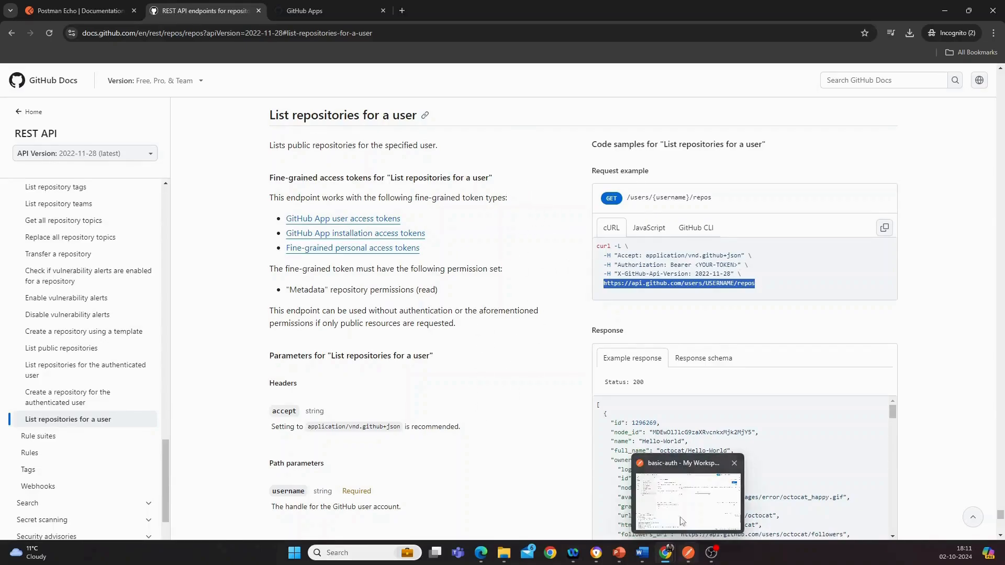
pyautogui.click(677, 489)
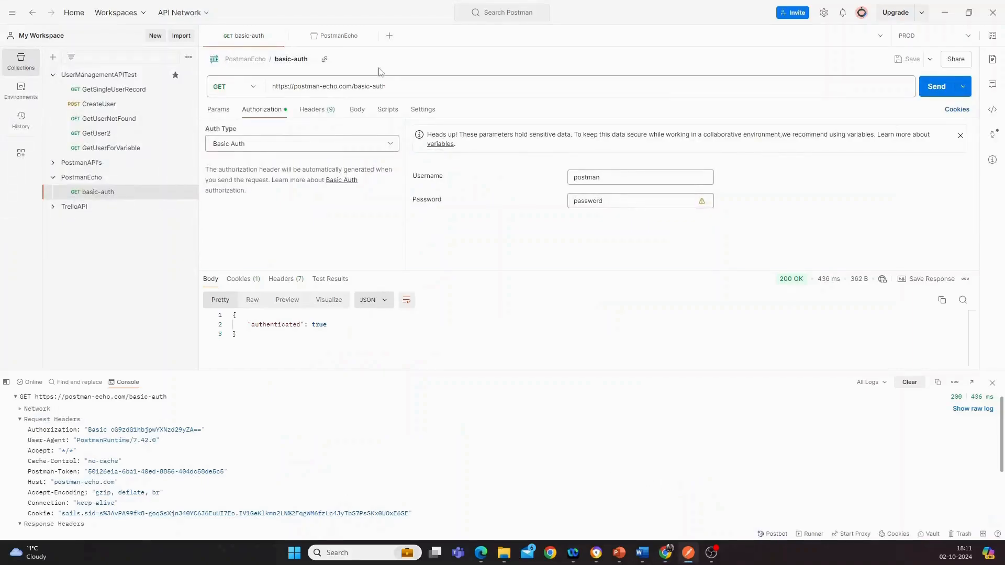
pyautogui.click(388, 36)
pyautogui.click(311, 86)
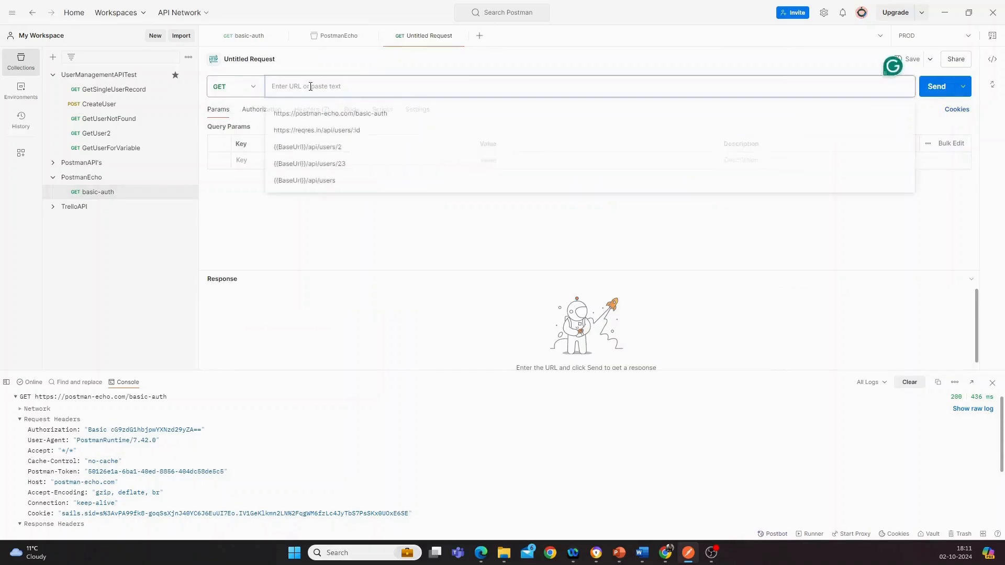
pyautogui.hotkey('ctrl', 'v')
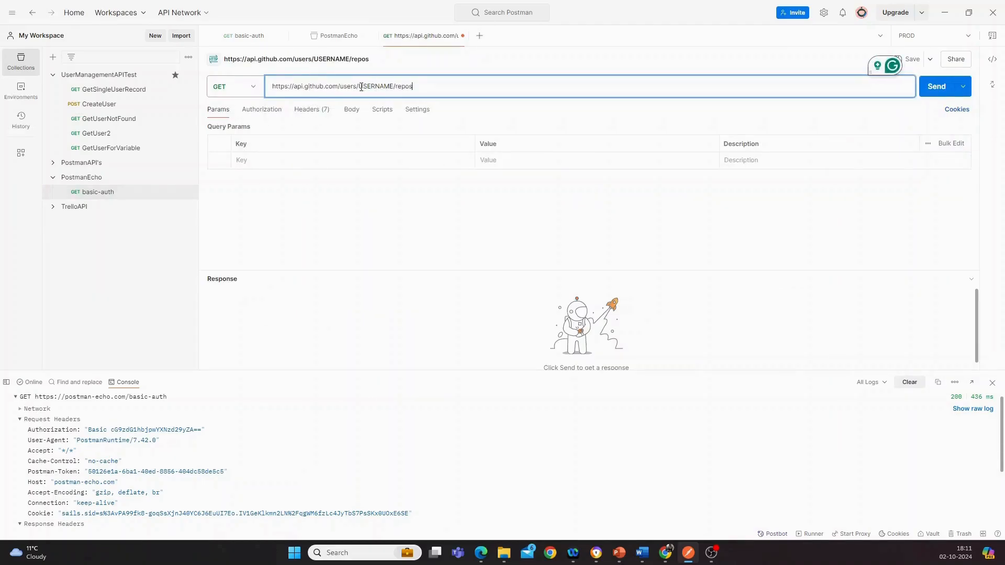
# Make USERNAME a :USERNAME path variable and fill in the GitHub username as its value
pyautogui.click(362, 87)
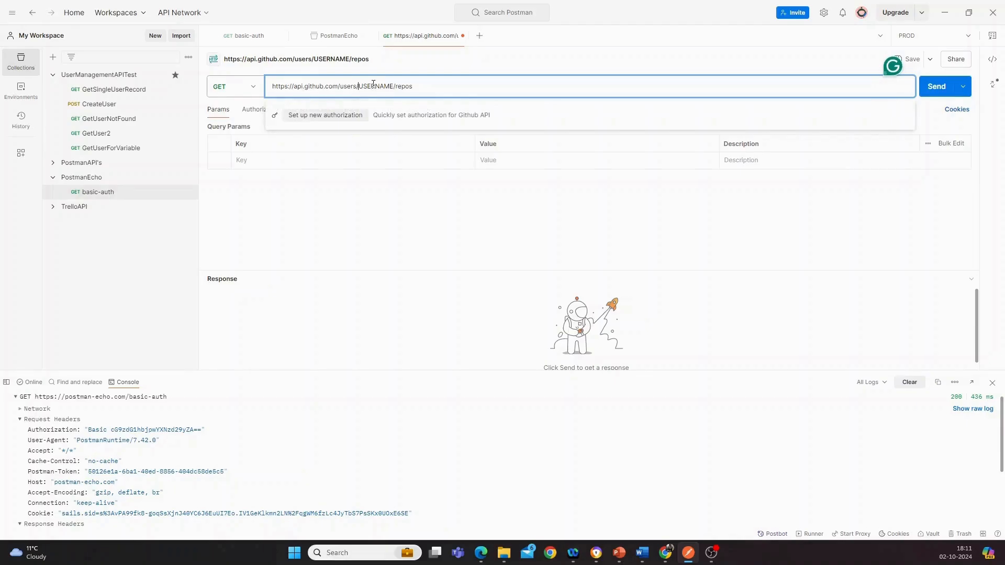
pyautogui.write(':')
pyautogui.click(496, 238)
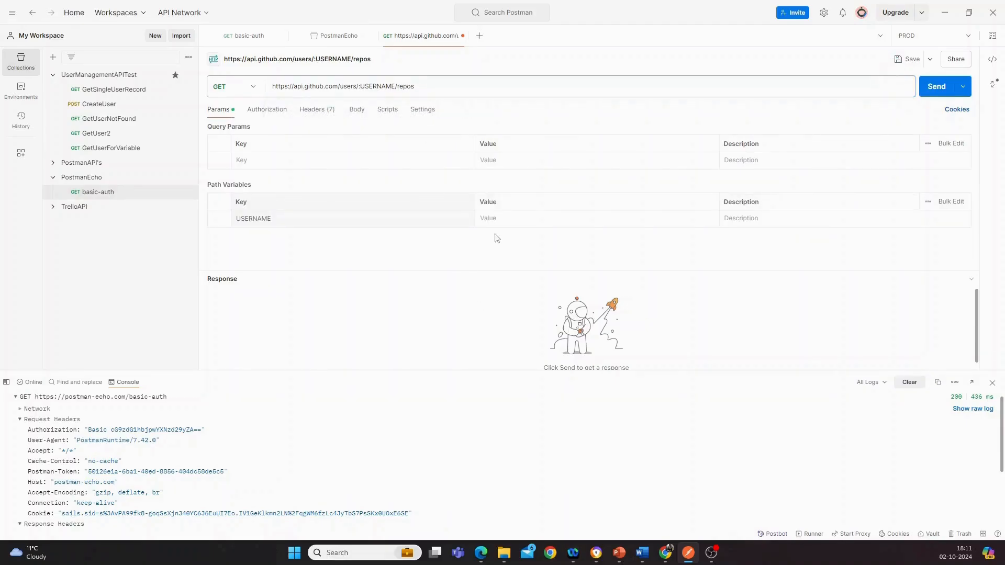
pyautogui.click(486, 221)
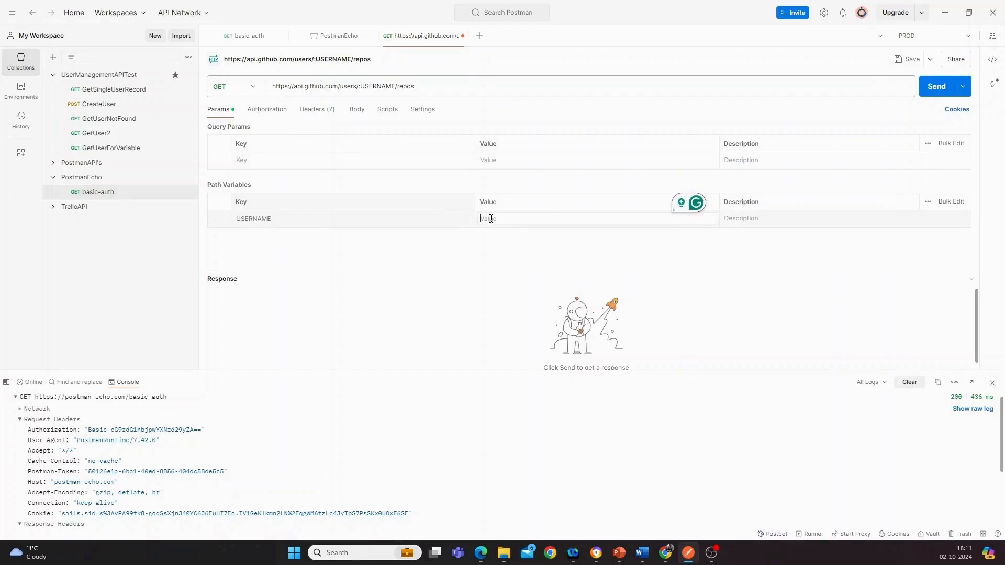
pyautogui.write('vs')
pyautogui.write('anan')
pyautogui.write('ullah')
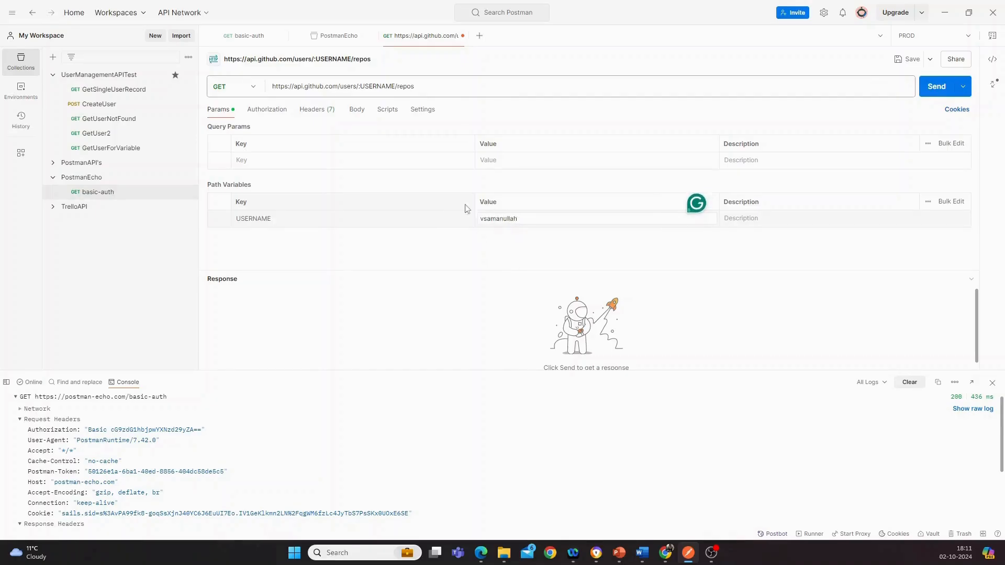
# Set the GitHub repos request to Bearer Token authorization and start entering a placeholder token
pyautogui.click(266, 111)
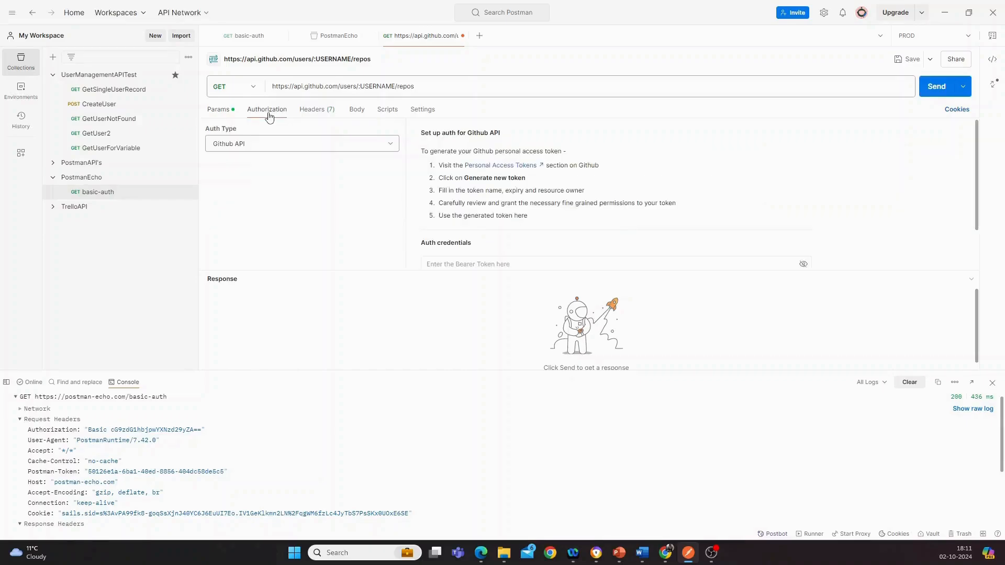
pyautogui.click(271, 151)
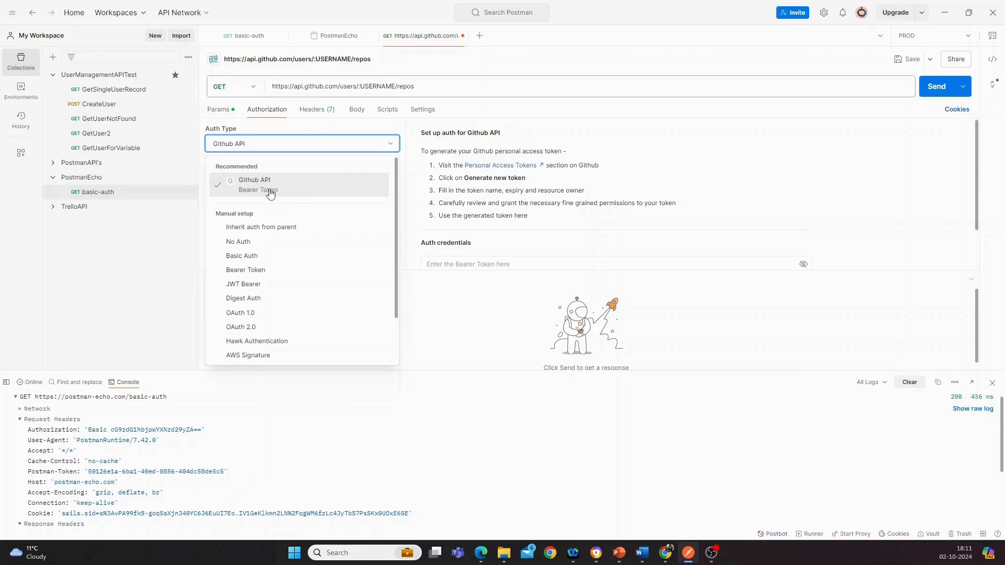
pyautogui.click(253, 271)
pyautogui.click(592, 179)
pyautogui.write('c')
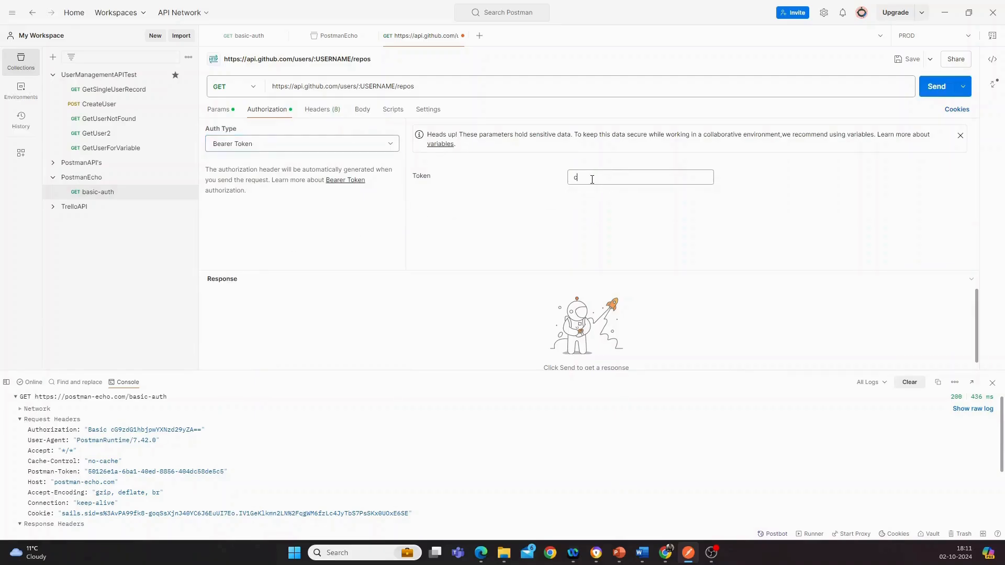
pyautogui.write('fafa')
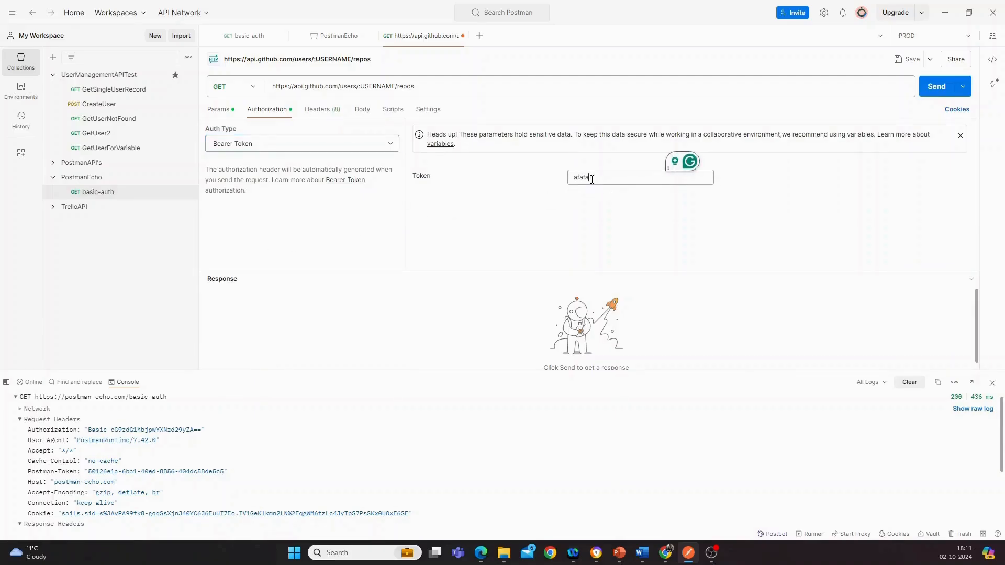
pyautogui.write('f')
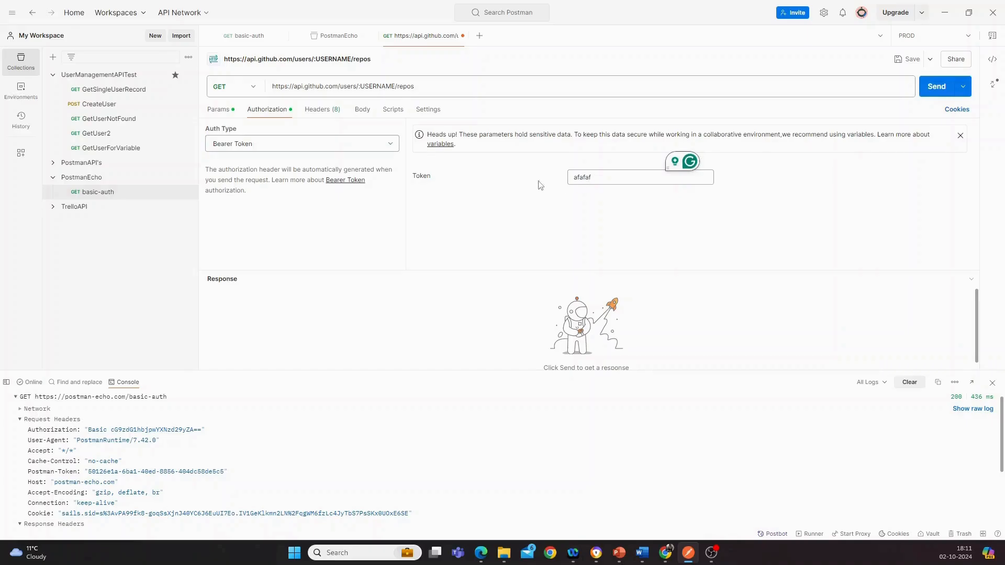
# Save the GitHub repos request as GerRepo in the PostmanEcho collection, replacing the default name
pyautogui.click(906, 60)
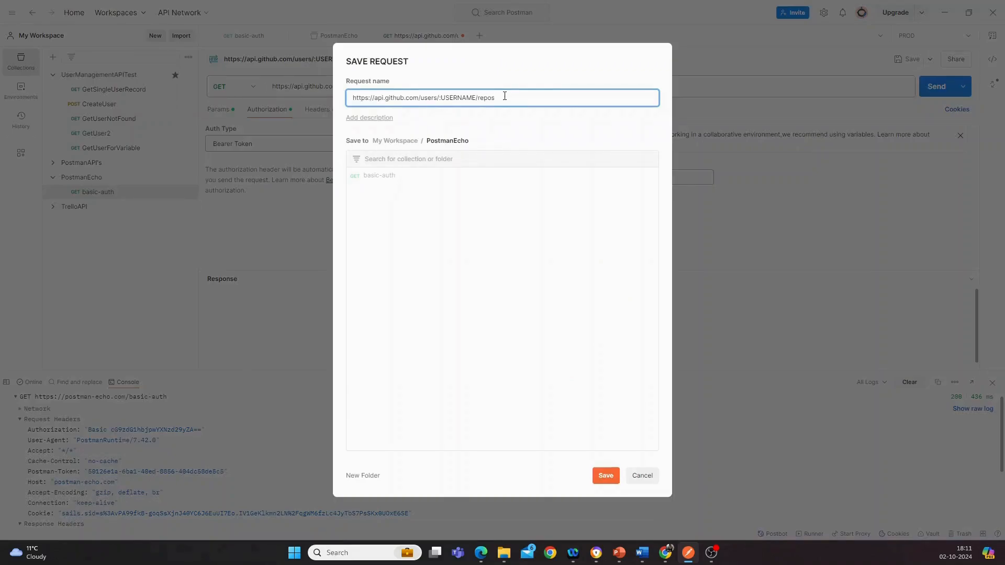
pyautogui.moveTo(499, 96); pyautogui.dragTo(348, 92)
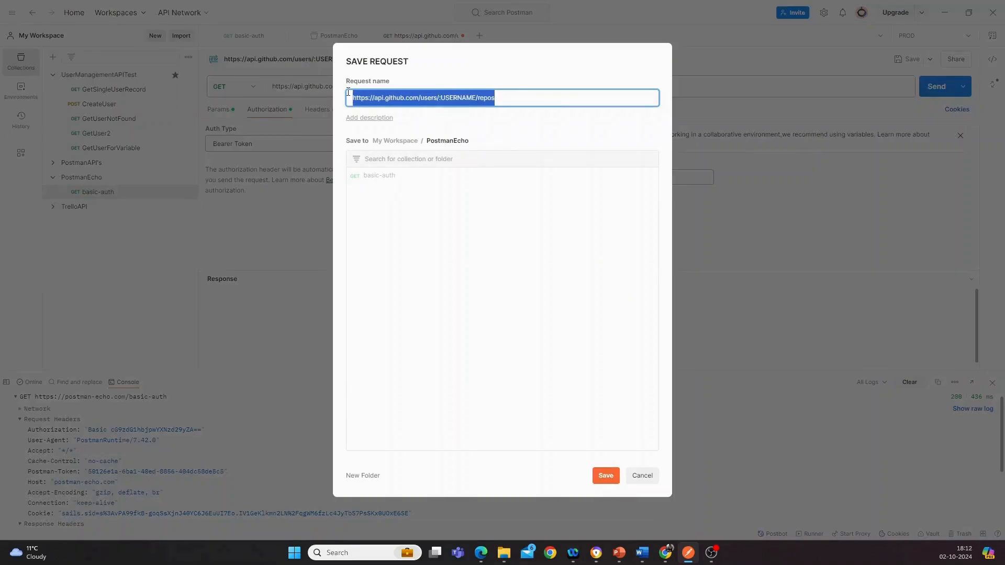
pyautogui.write('GerRepo')
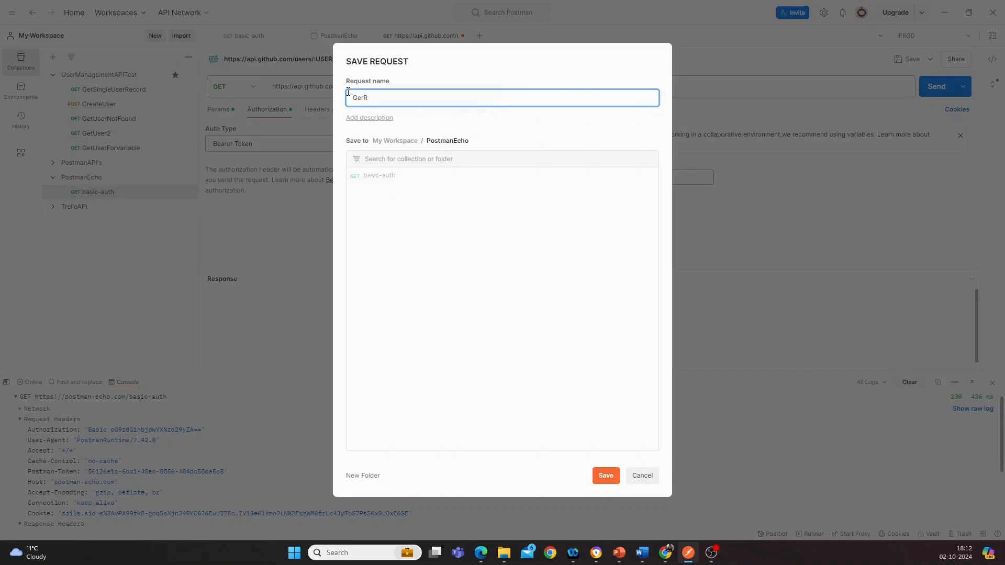
pyautogui.click(607, 475)
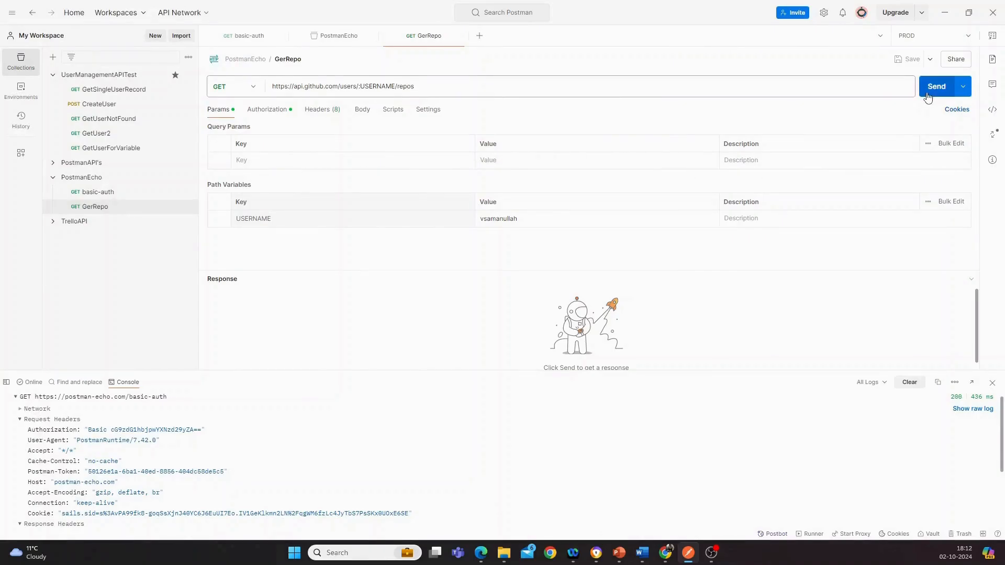
# Clear the console logs and send GerRepo, which returns 401 Unauthorized with Bad credentials
pyautogui.click(909, 383)
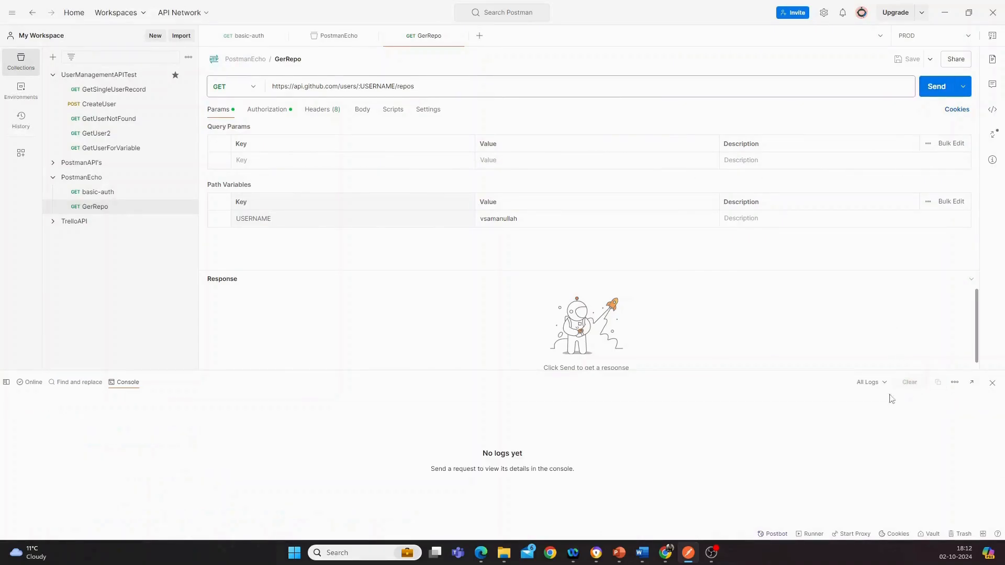
pyautogui.click(932, 92)
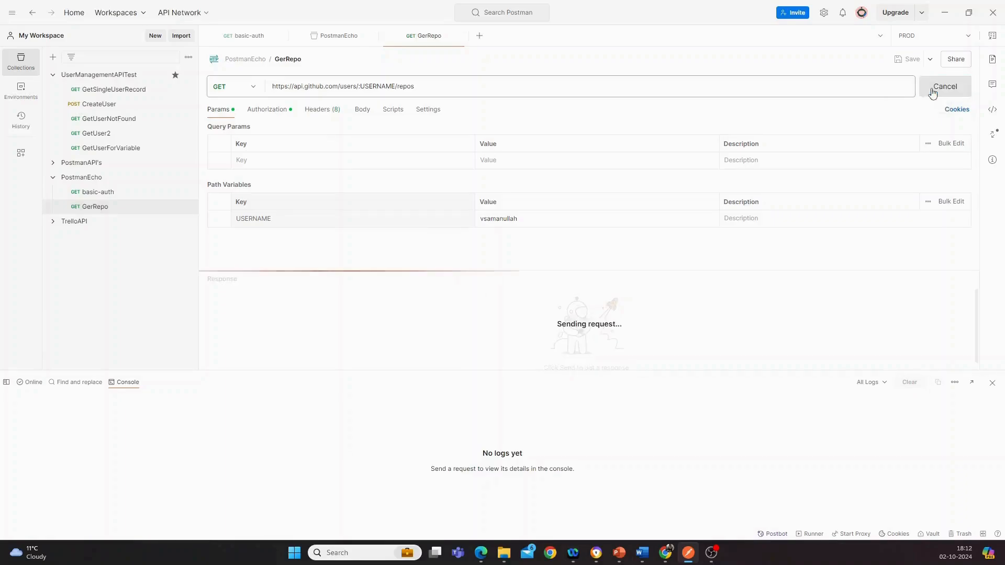
pyautogui.moveTo(752, 282)
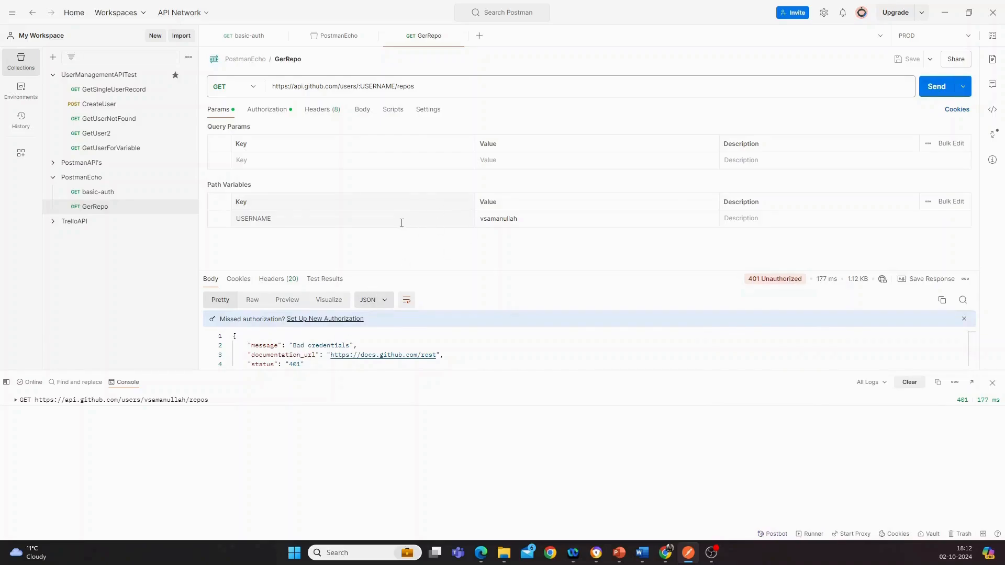
# Replace the placeholder Bearer token with the {{GitHubToken}} variable and save GerRepo
pyautogui.click(267, 111)
pyautogui.click(599, 177)
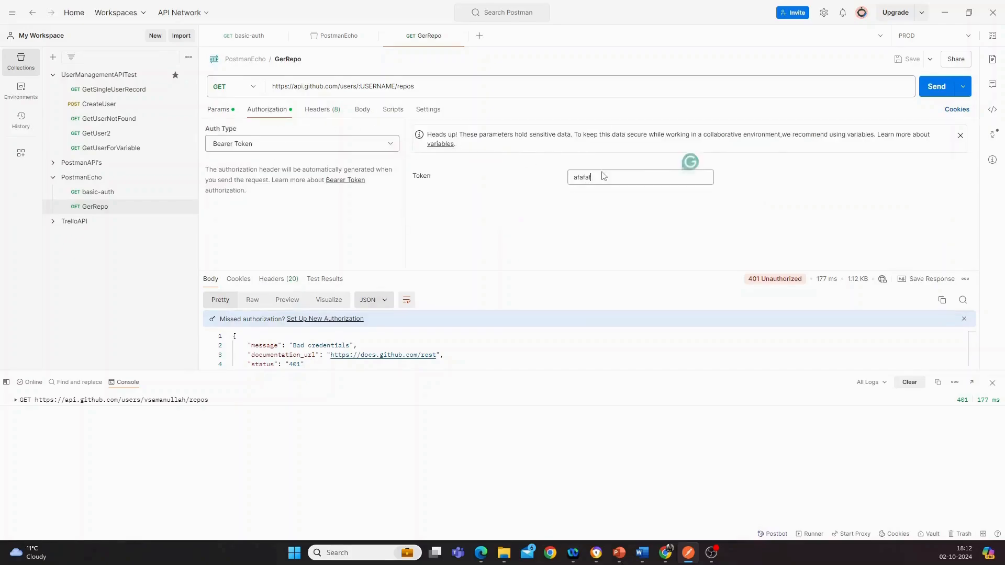
pyautogui.press('BackSpace')
pyautogui.press('BackSpace')
pyautogui.press('BackSpace')
pyautogui.press('BackSpace')
pyautogui.press('BackSpace')
pyautogui.press('BackSpace')
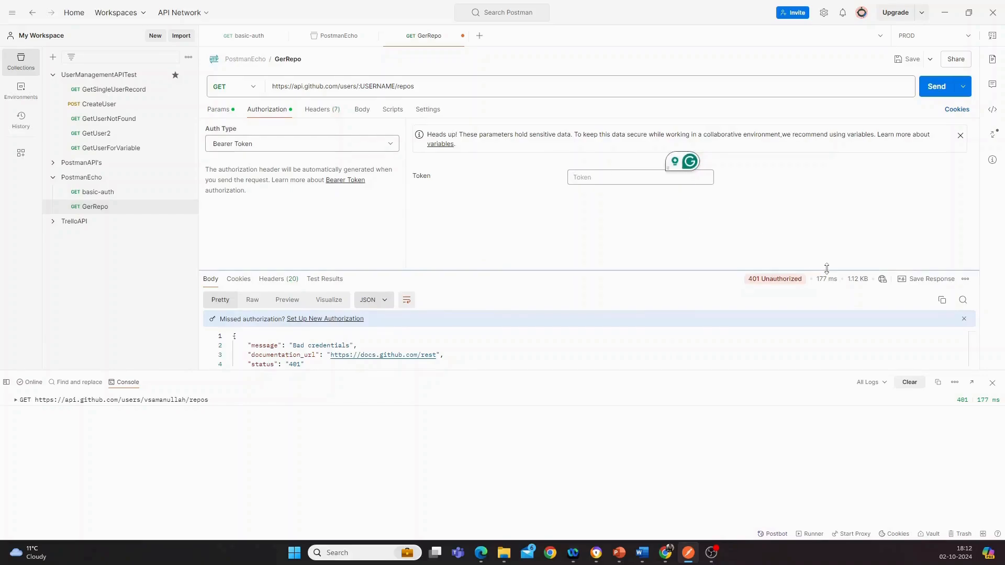
pyautogui.moveTo(838, 287)
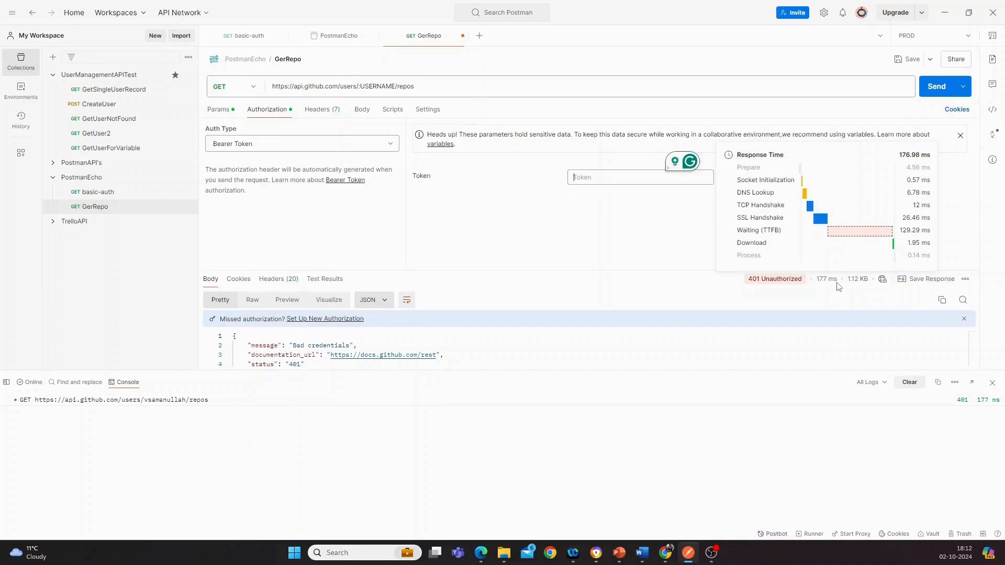
pyautogui.write('{{')
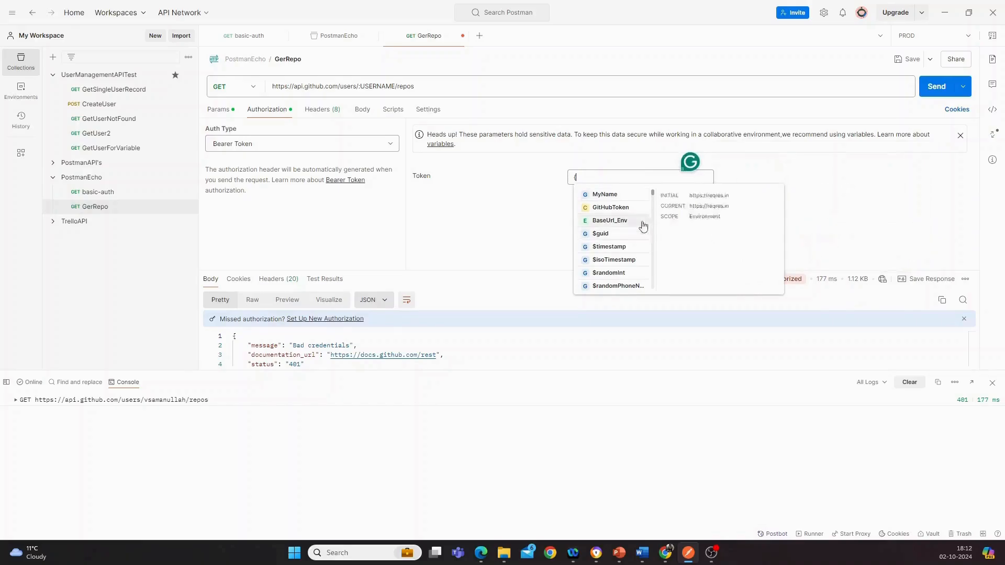
pyautogui.click(615, 212)
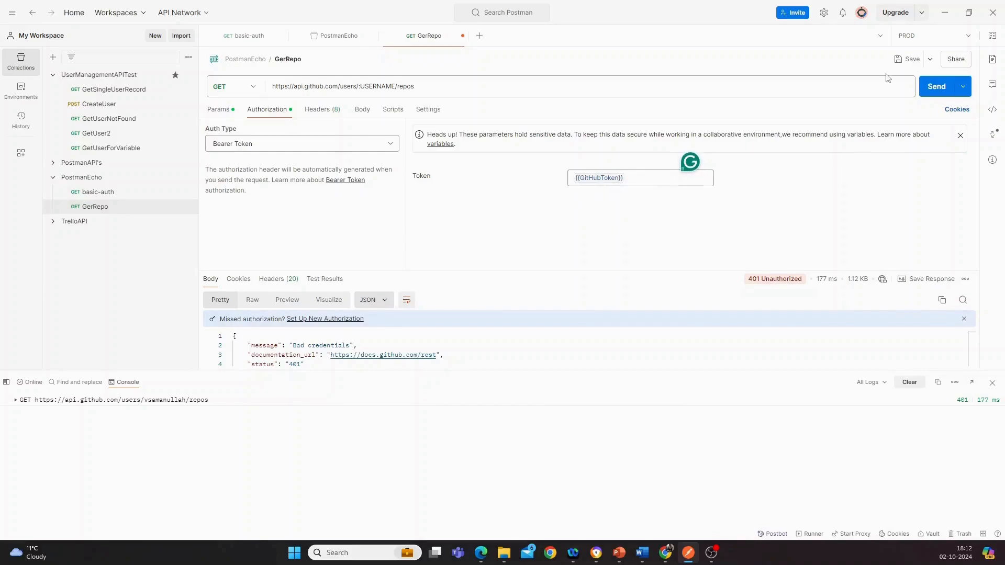
pyautogui.click(909, 62)
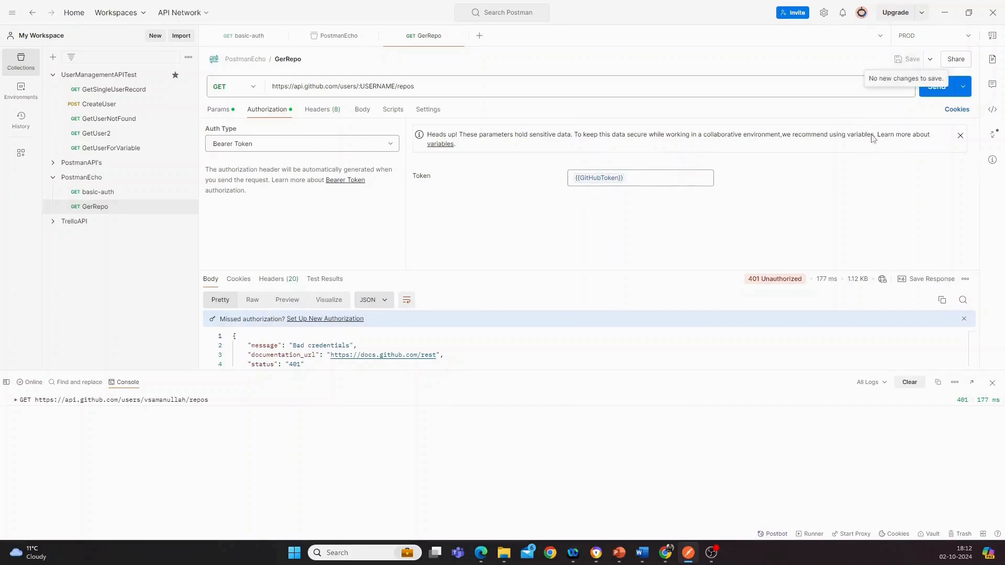
# Resend GerRepo and scroll through the enlarged 200 OK JSON repository list
pyautogui.click(936, 86)
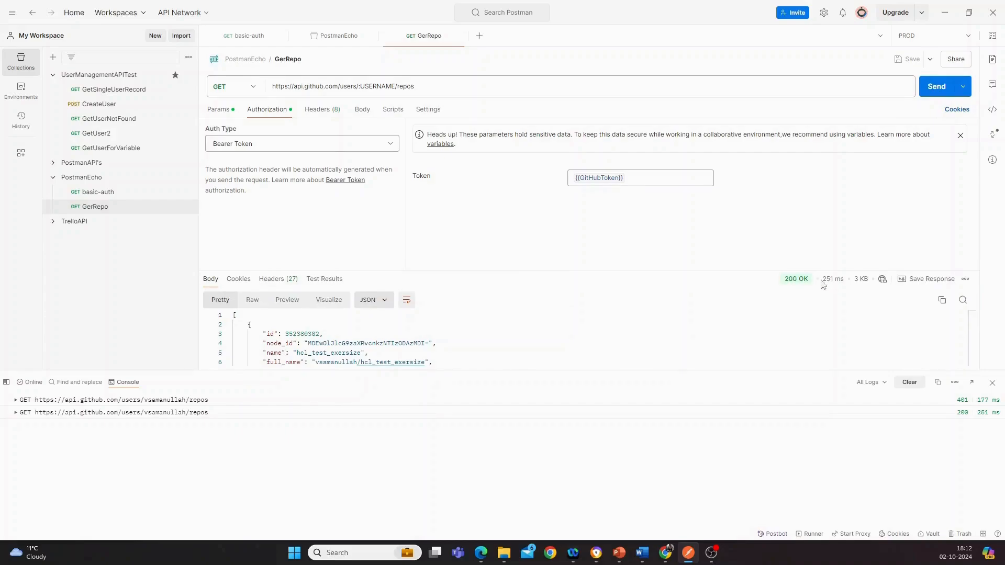
pyautogui.moveTo(473, 270); pyautogui.dragTo(475, 202)
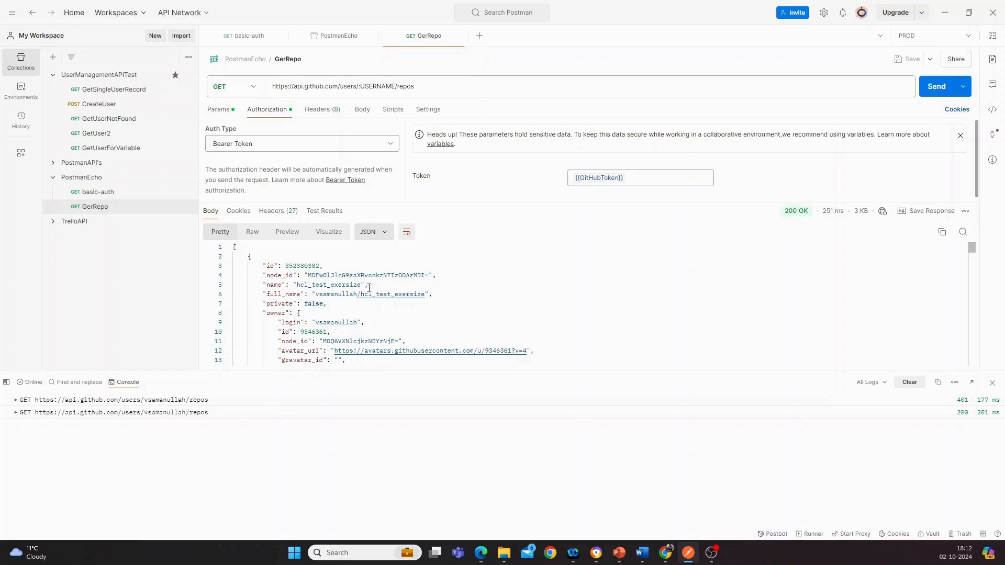
pyautogui.scroll(-6, 324, 294)
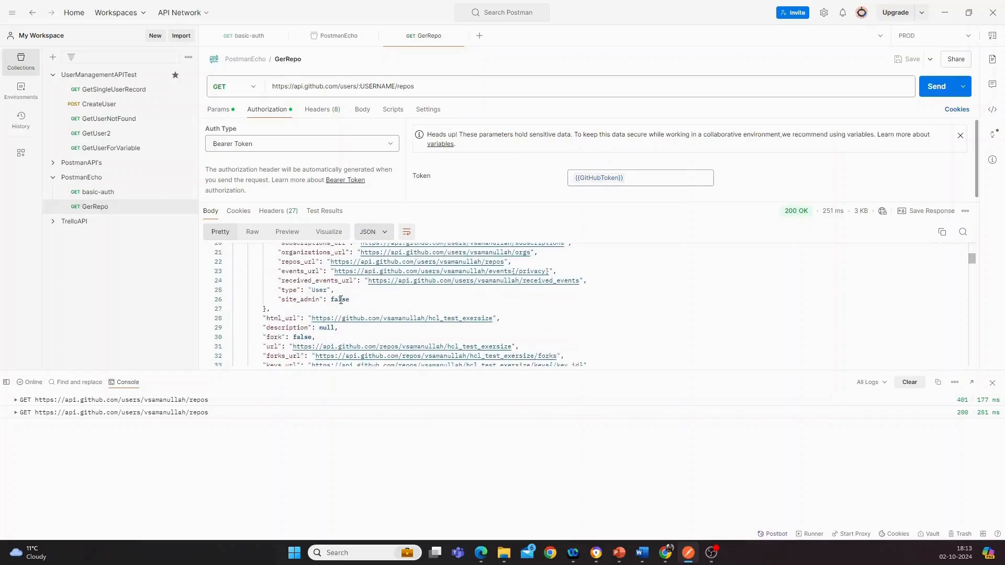
pyautogui.scroll(-12, 367, 332)
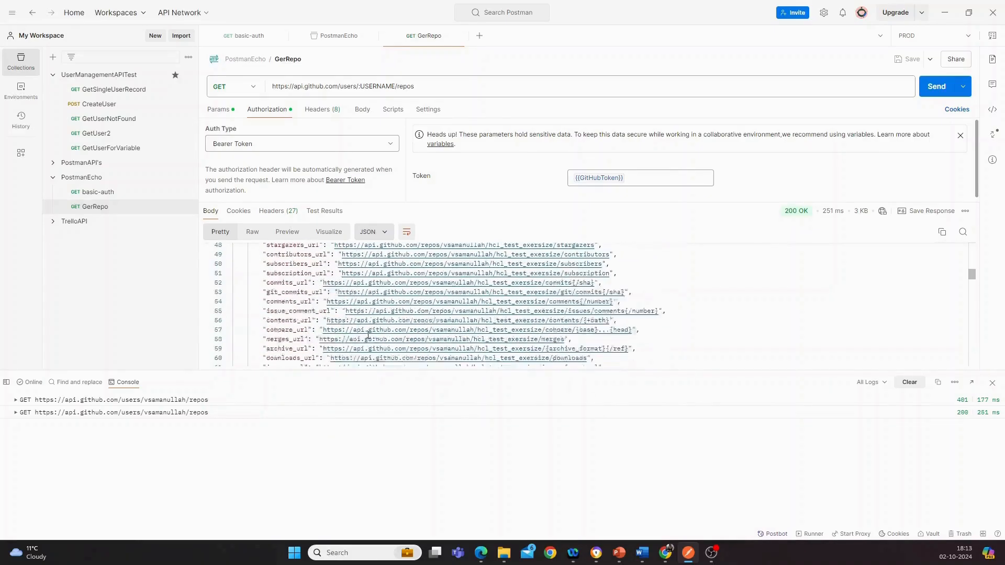
pyautogui.scroll(-15, 379, 328)
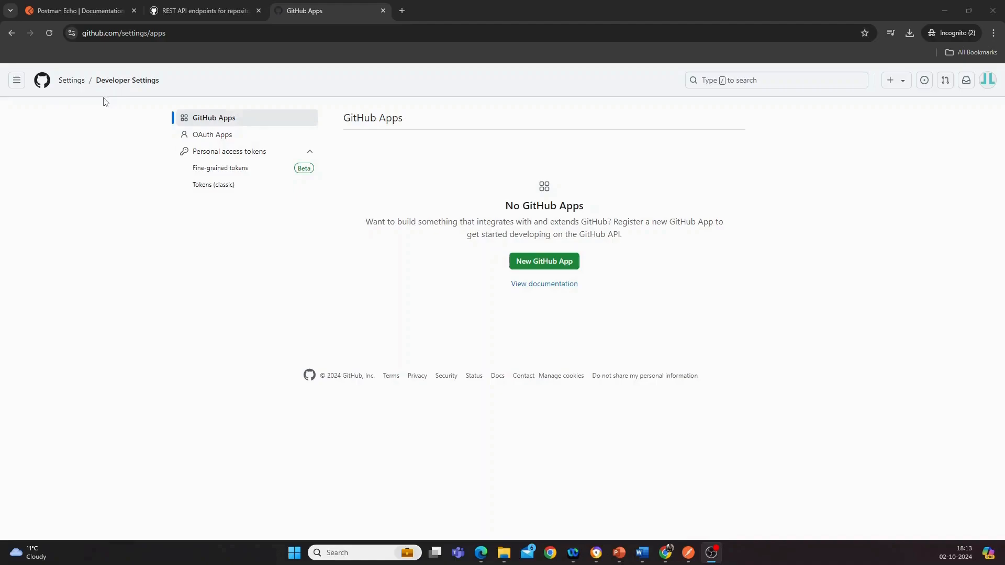
# Go to the GitHub Home dashboard and expand Top repositories with Show more
pyautogui.click(18, 81)
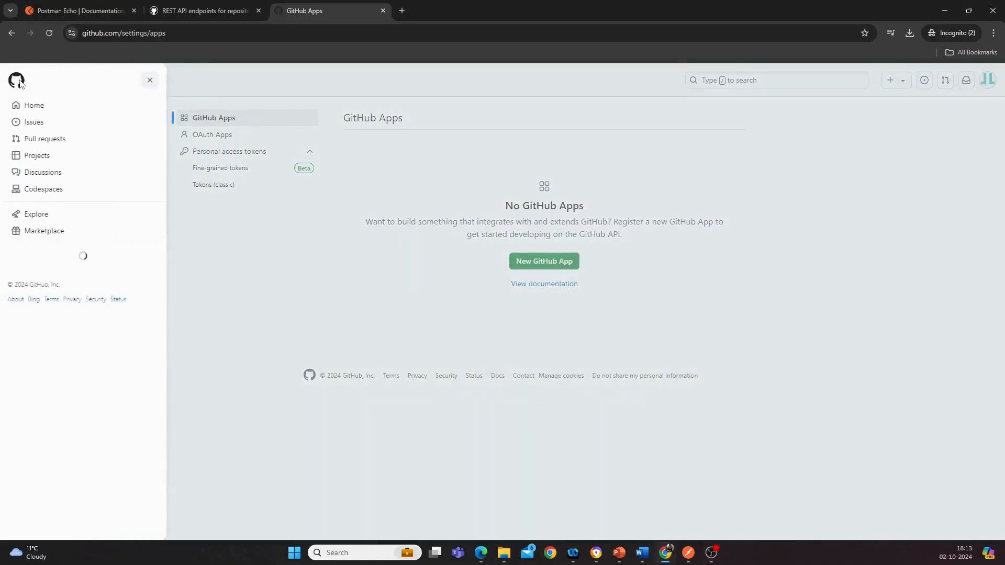
pyautogui.click(34, 106)
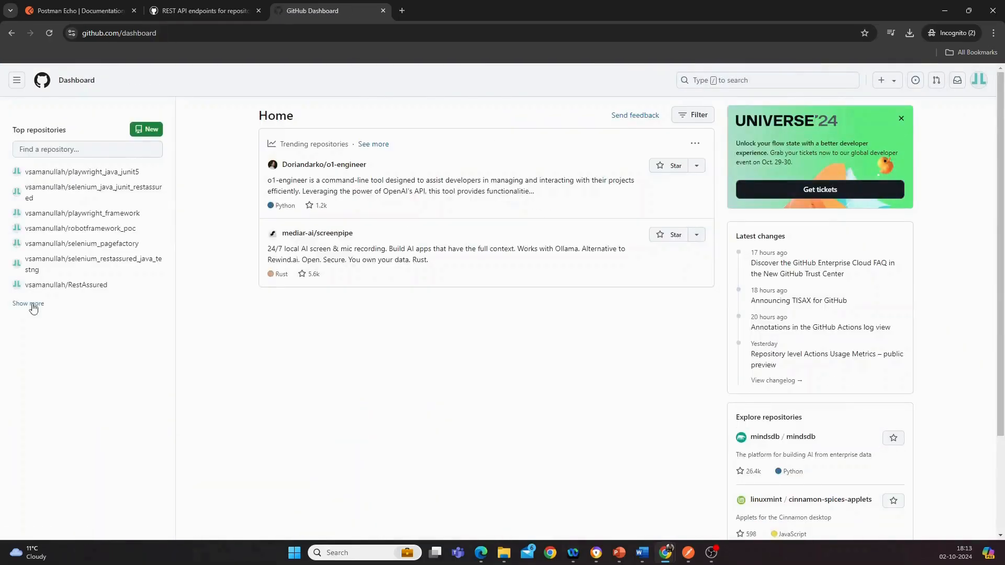
pyautogui.click(32, 305)
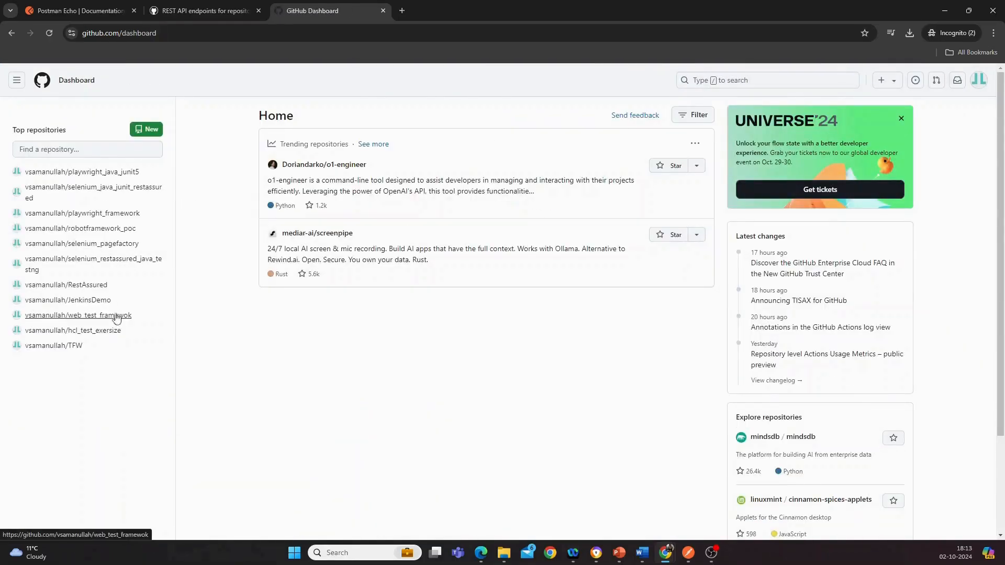